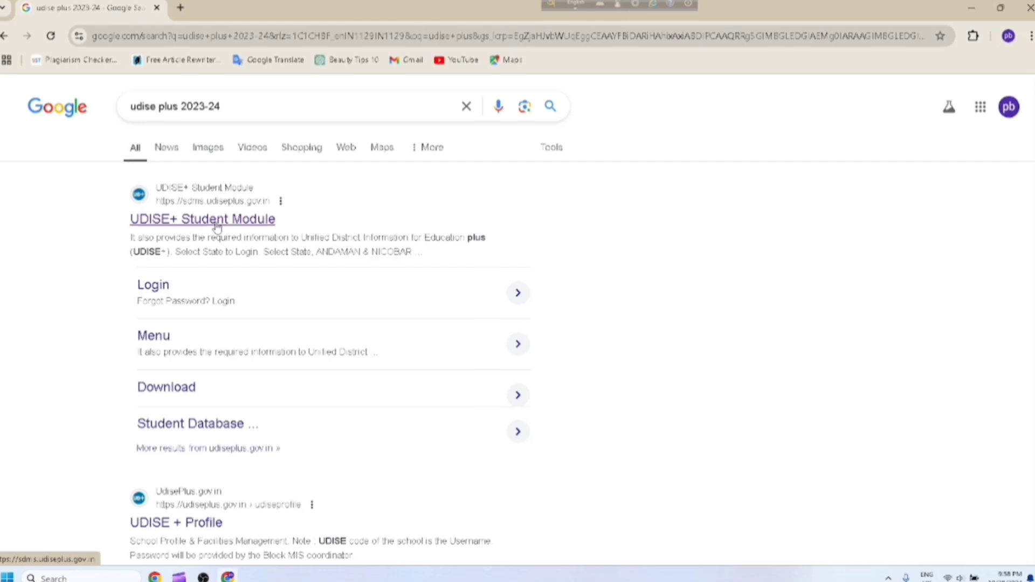
# On the UDISE+ Student Module site, select ASSAM as the state and go to its login page
pyautogui.click(183, 221)
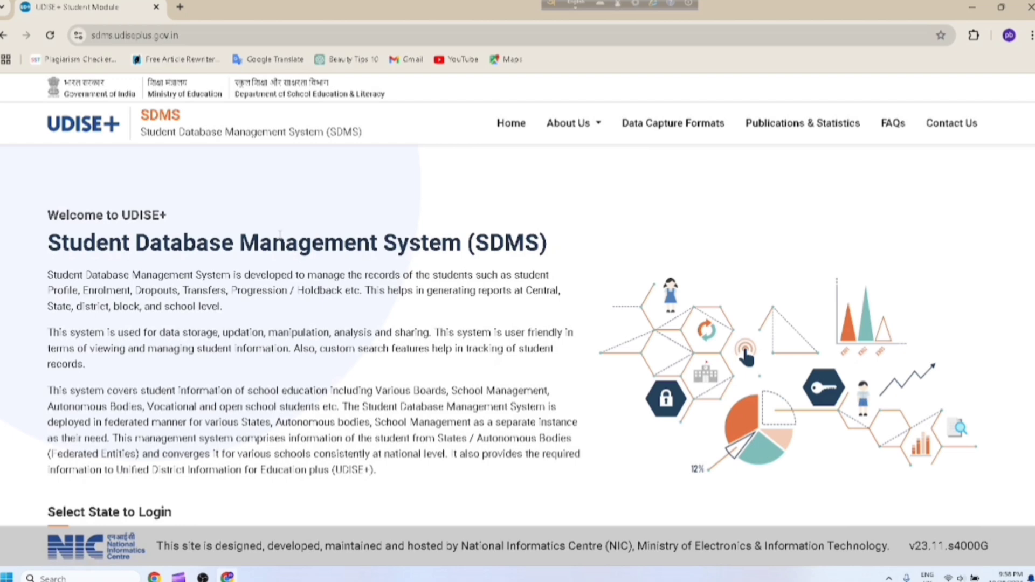
pyautogui.scroll(-2, 976, 307)
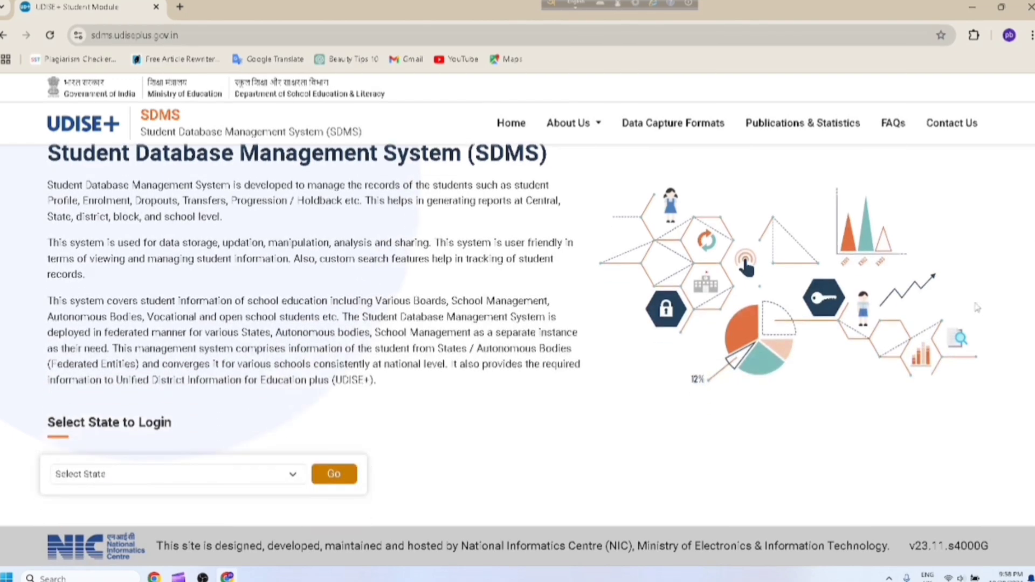
pyautogui.click(125, 475)
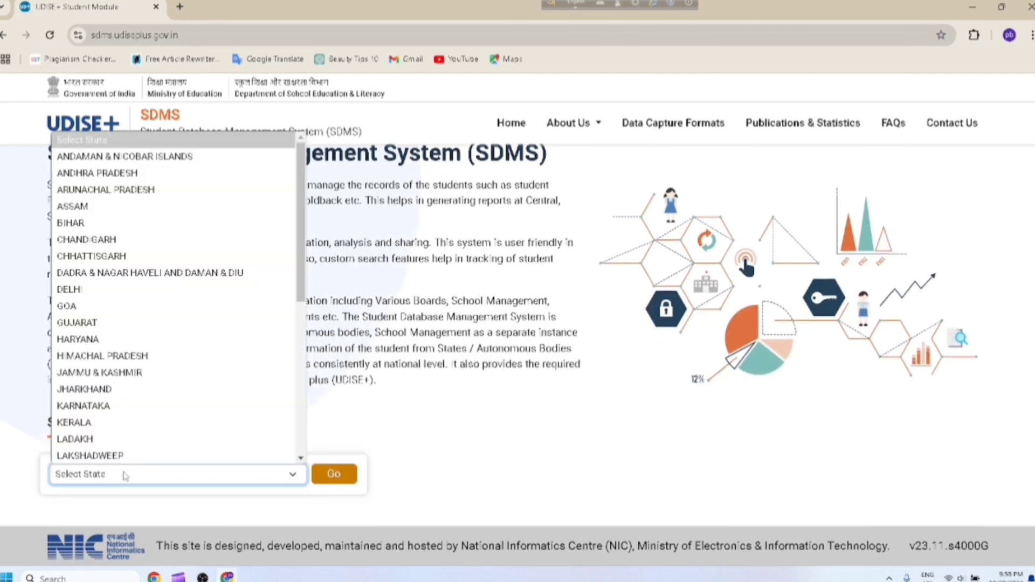
pyautogui.click(90, 208)
pyautogui.click(329, 471)
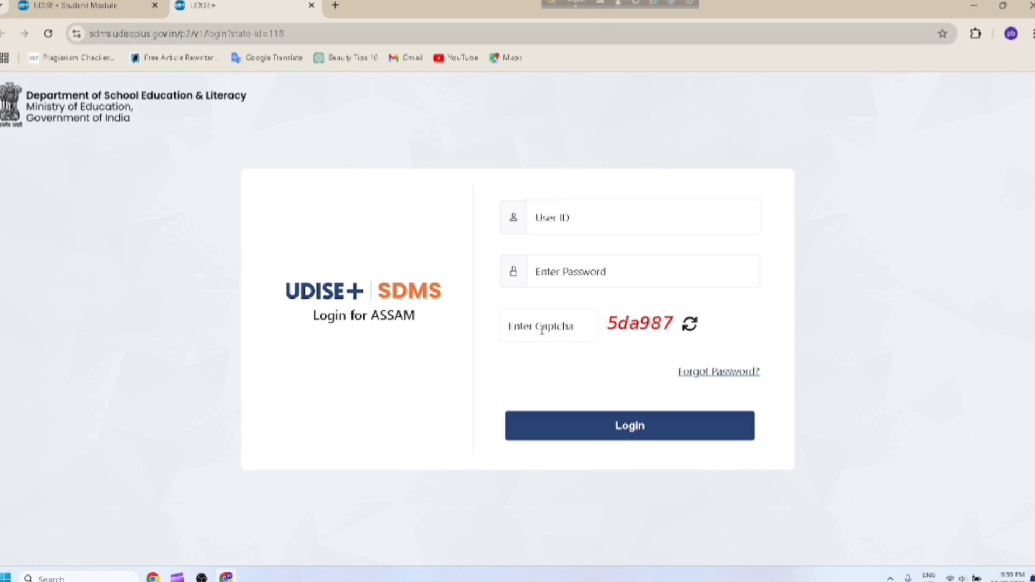
pyautogui.click(542, 330)
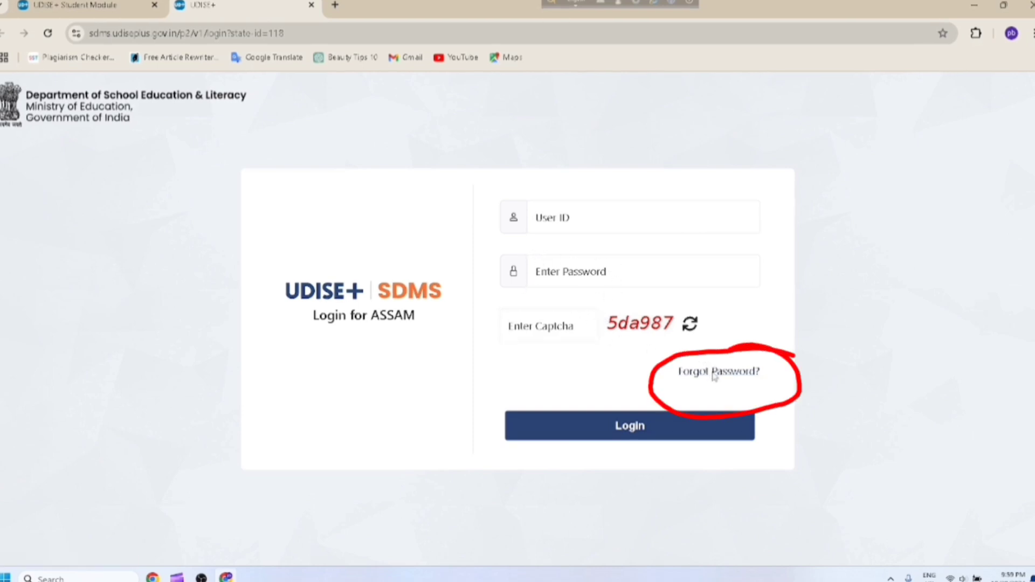
pyautogui.click(714, 373)
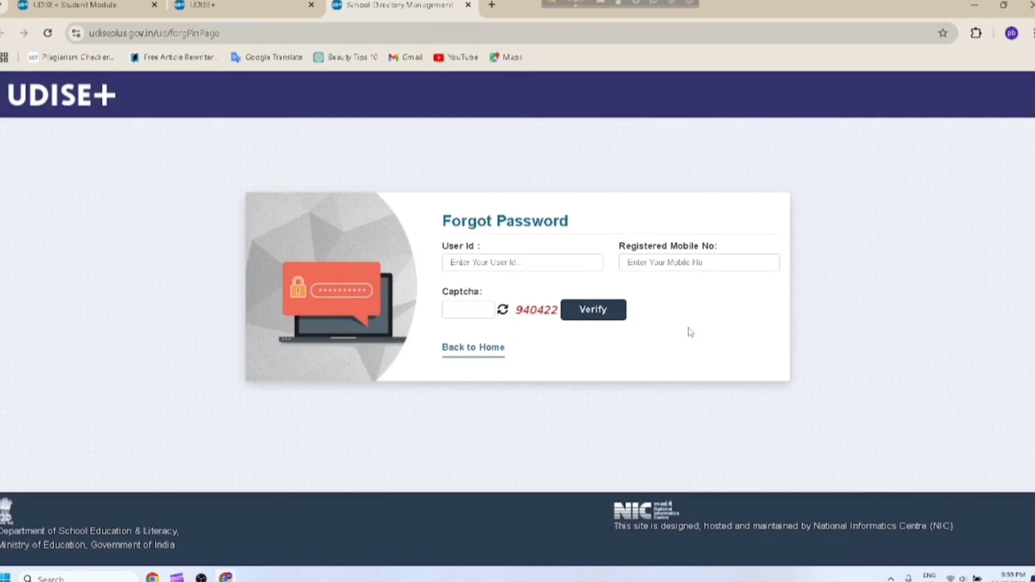
pyautogui.click(481, 264)
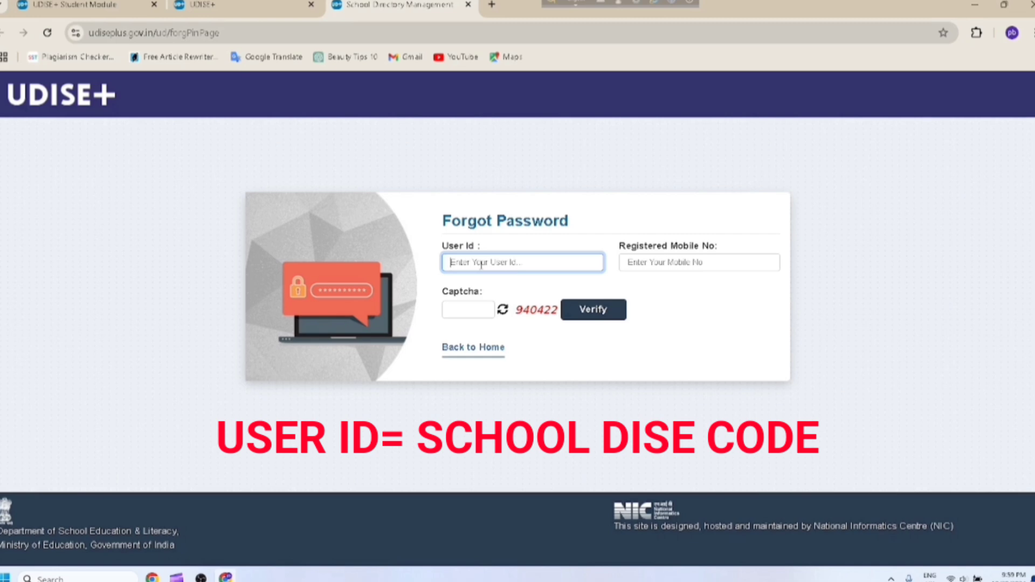
pyautogui.click(651, 265)
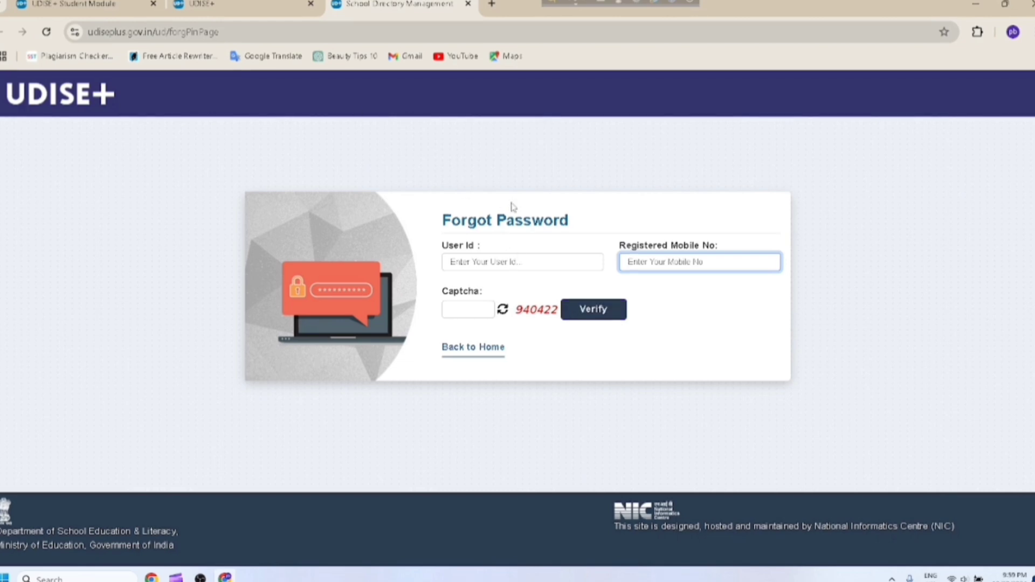
pyautogui.click(243, 8)
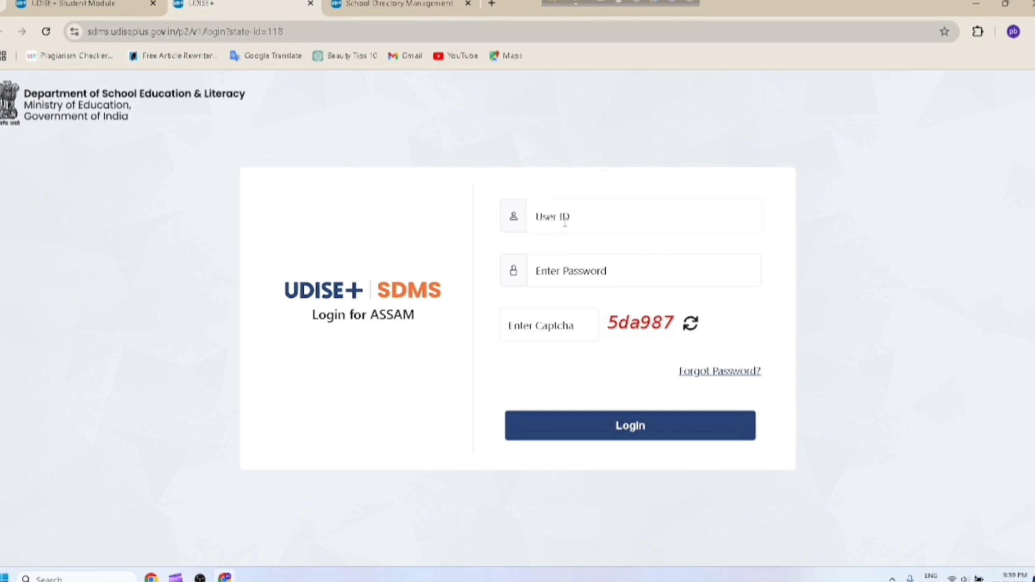
# Log in with the school's User ID, the pasted account password and the captcha code
pyautogui.write('180100')
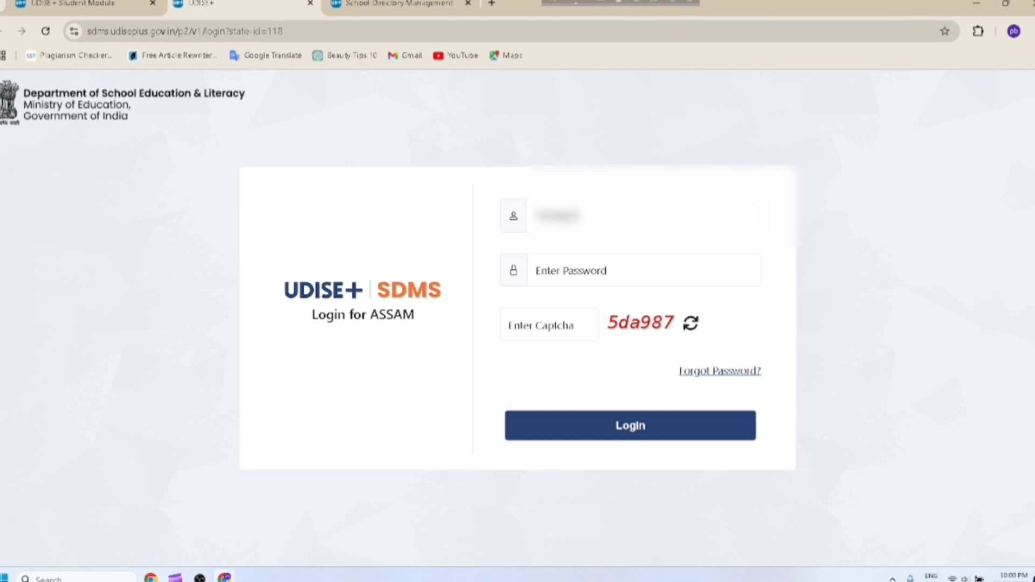
pyautogui.write('101')
pyautogui.click(562, 270)
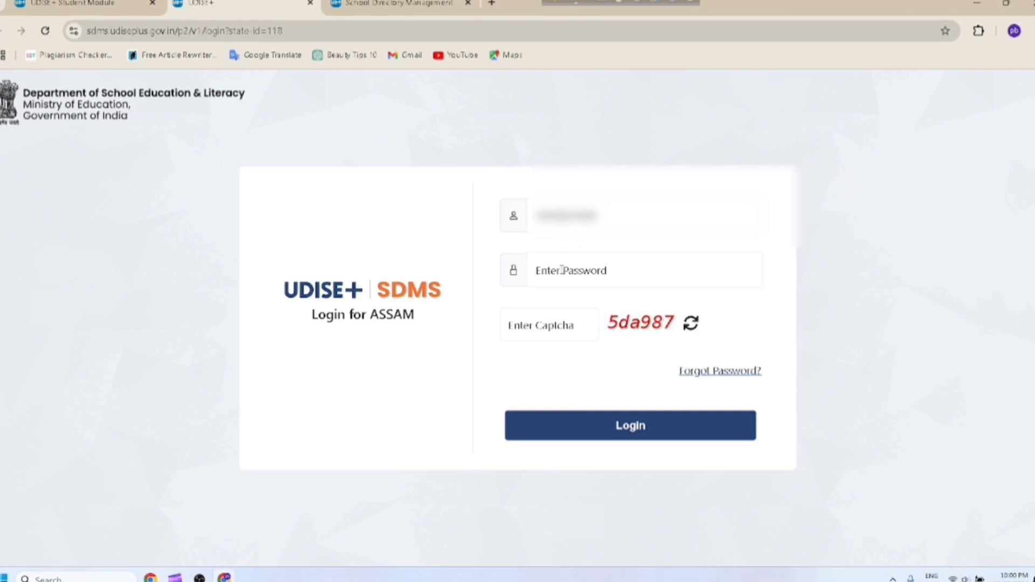
pyautogui.hotkey('ctrl', 'v')
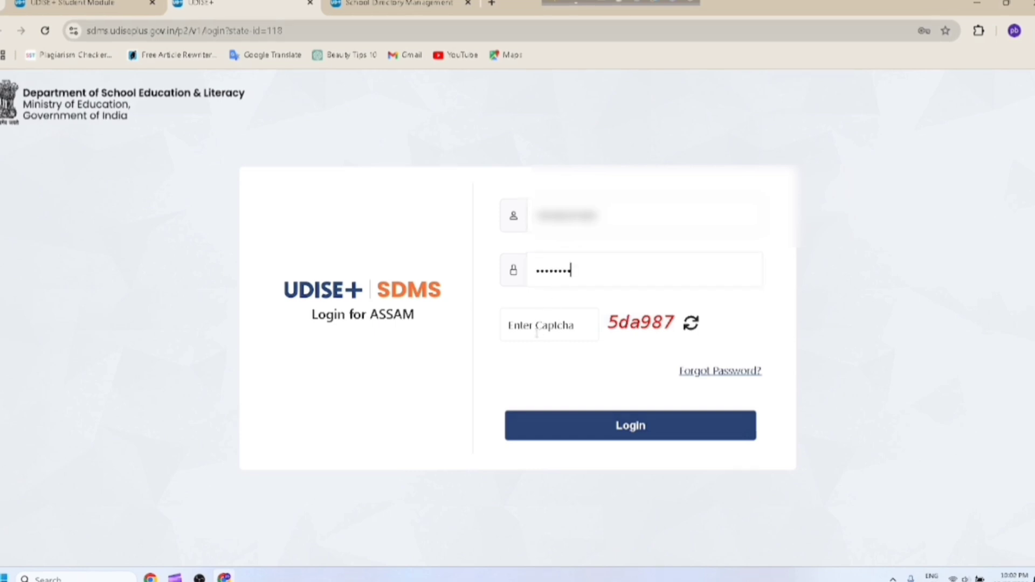
pyautogui.click(536, 331)
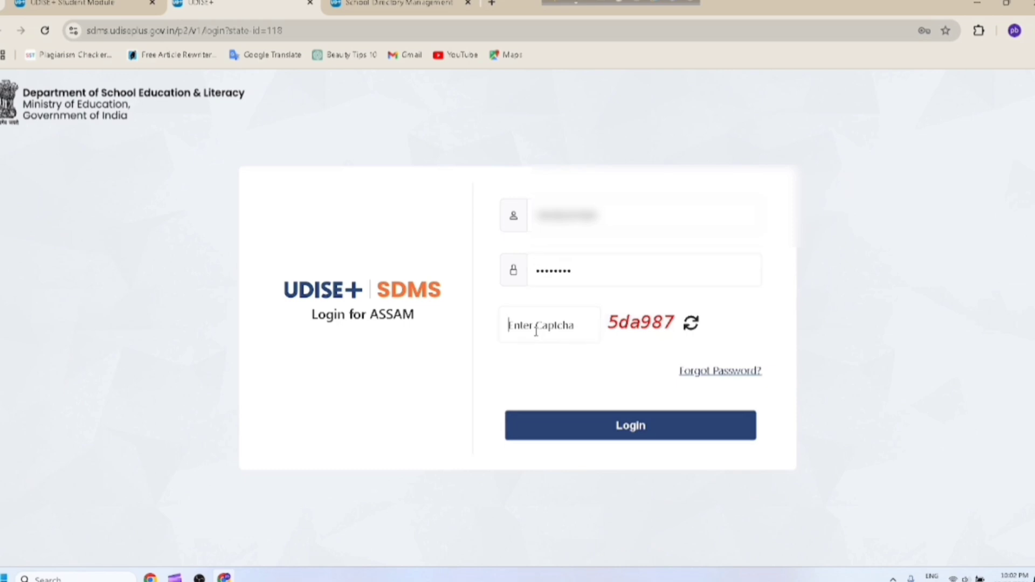
pyautogui.write('5da')
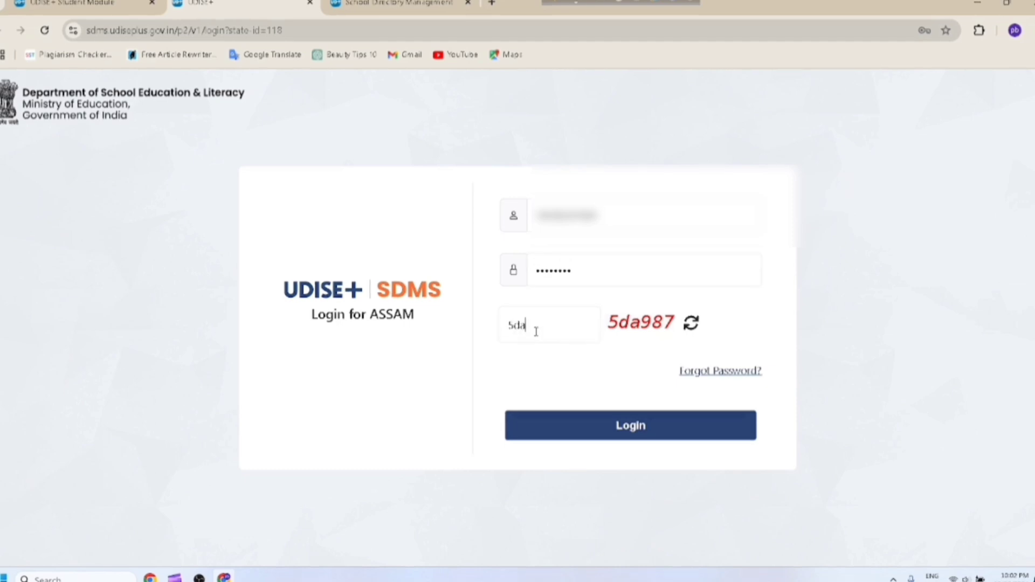
pyautogui.write('987')
pyautogui.click(628, 426)
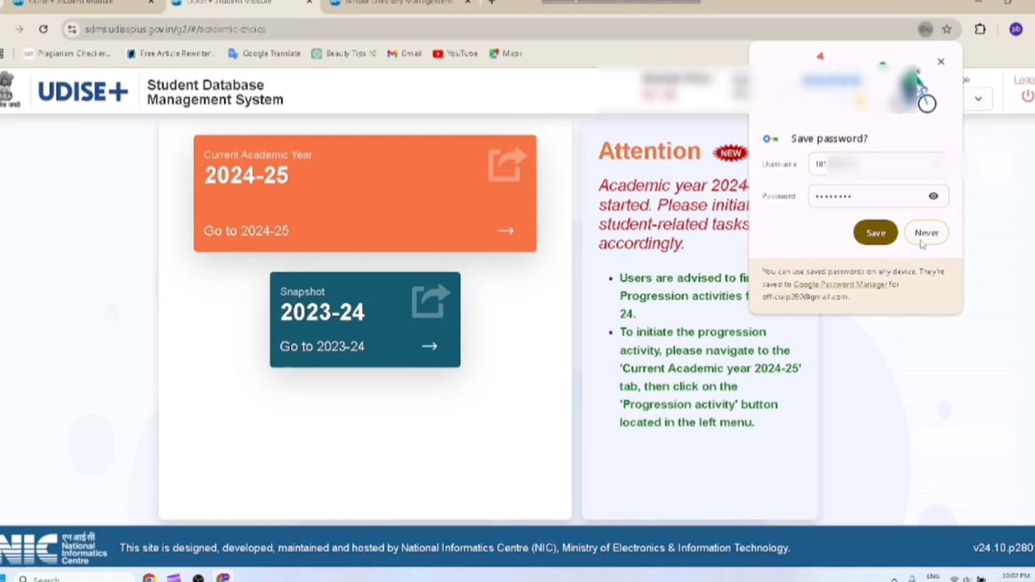
# Decline Chrome's offer to save the password and enter the Current Academic Year 2024-25
pyautogui.click(874, 236)
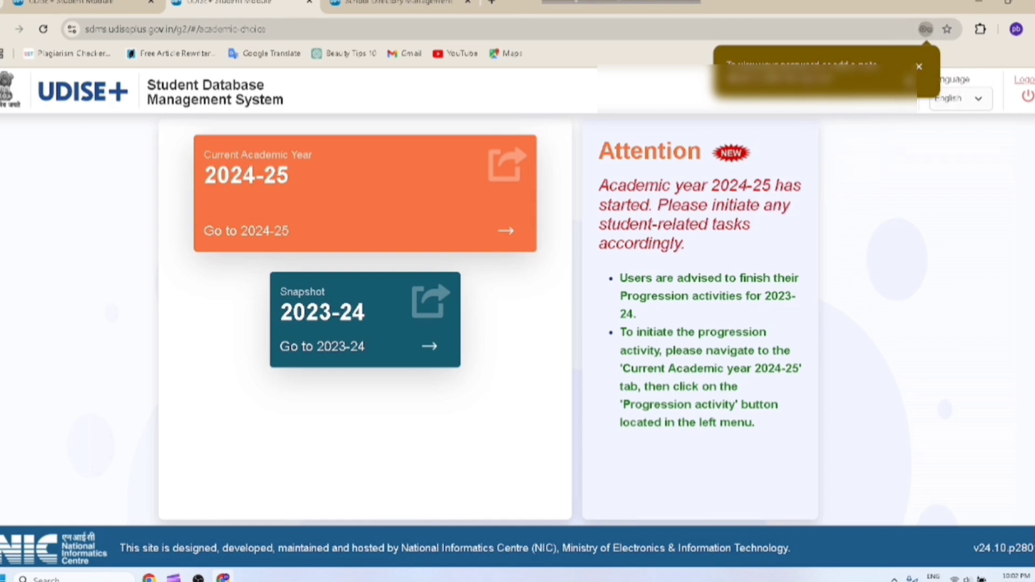
pyautogui.click(922, 68)
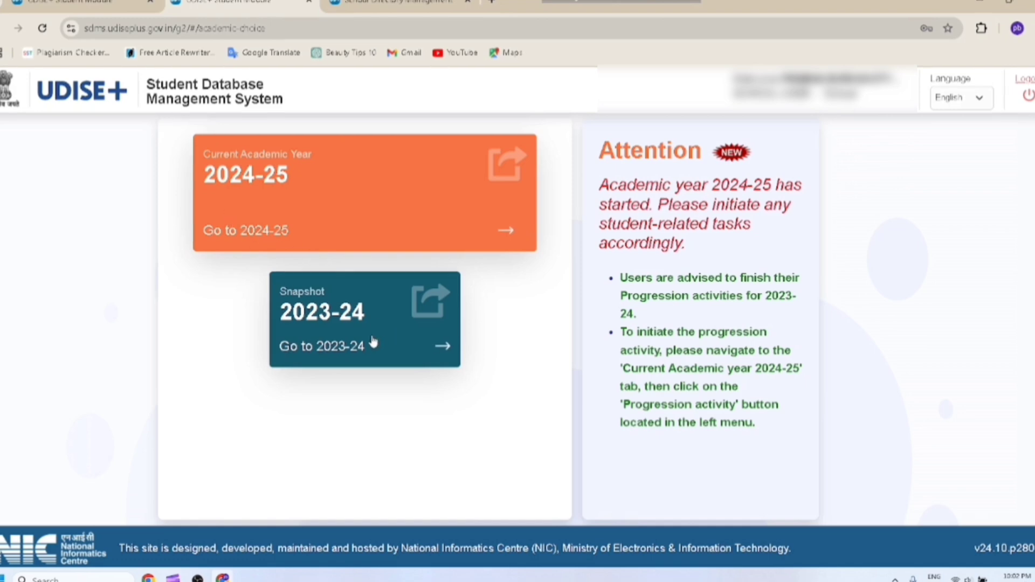
pyautogui.click(262, 194)
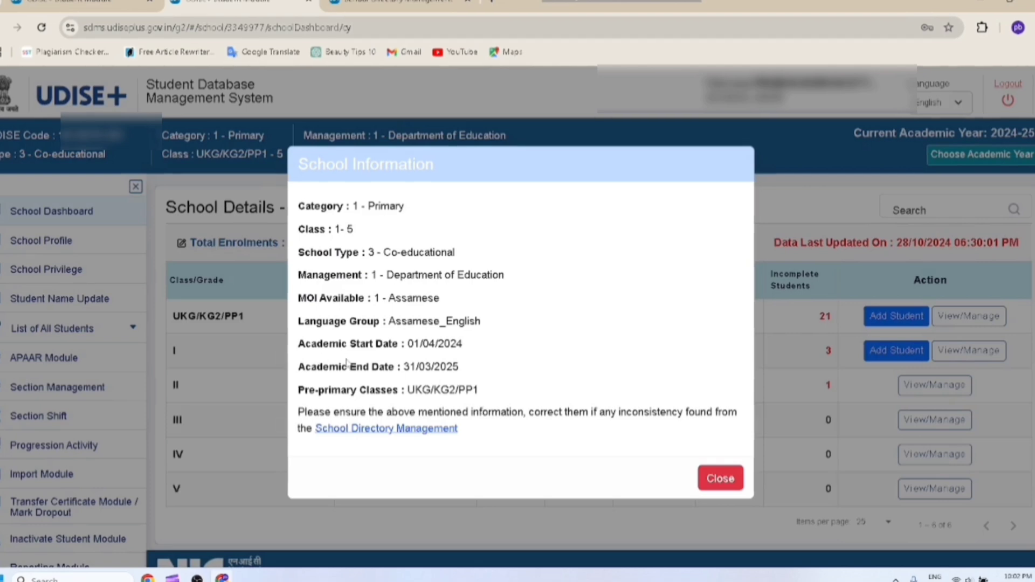
# Close the School Information popup to reveal the 2024-25 grade-wise enrolment details
pyautogui.click(720, 478)
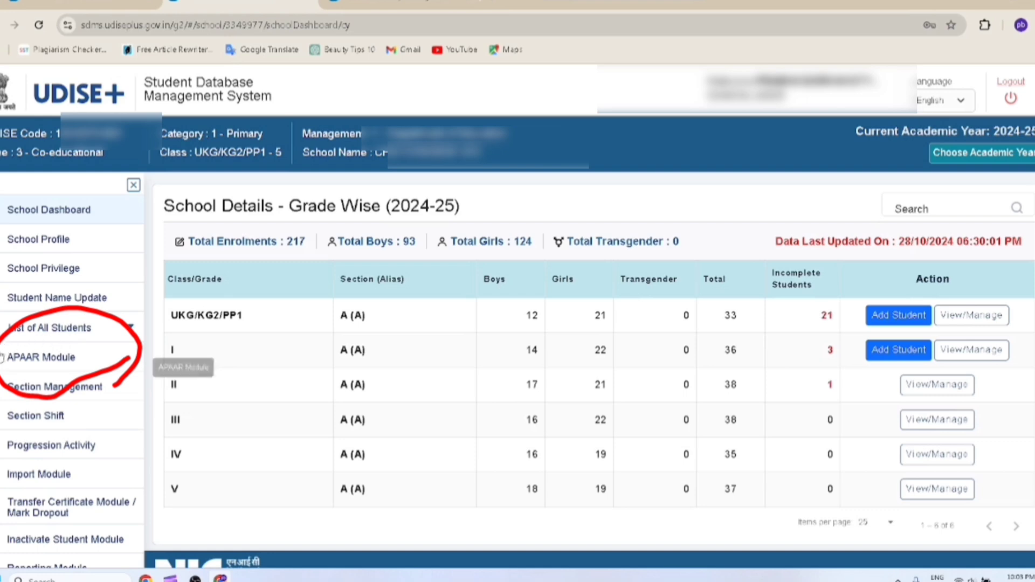
# Open the APAAR Module with Class/Grade V and Section All selected
pyautogui.click(42, 362)
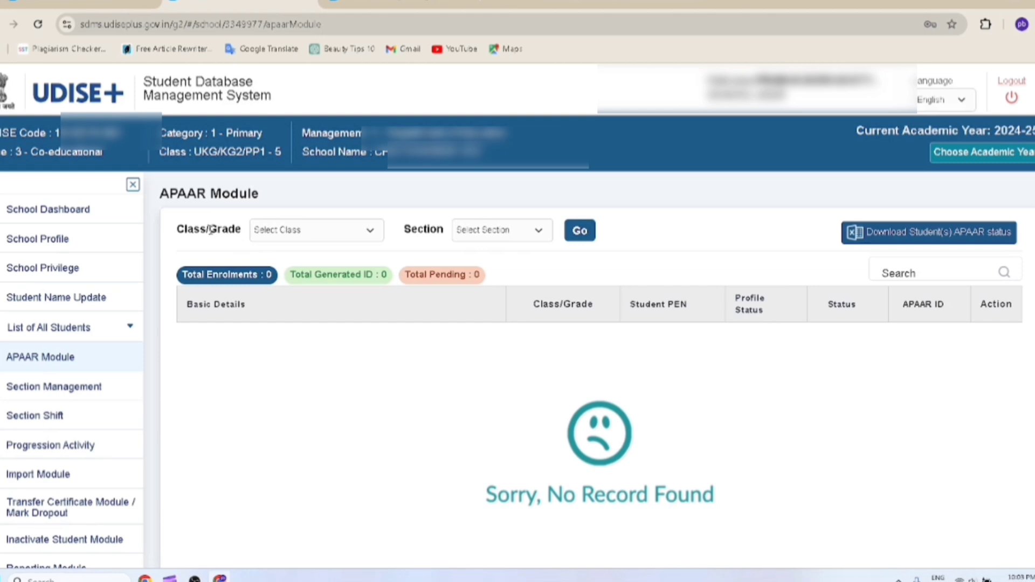
pyautogui.click(279, 234)
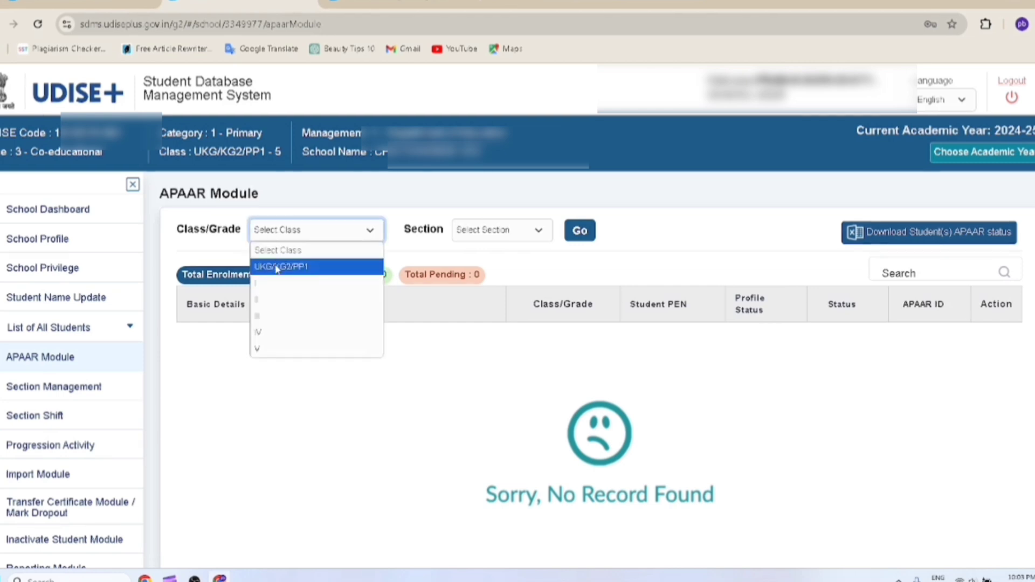
pyautogui.click(269, 351)
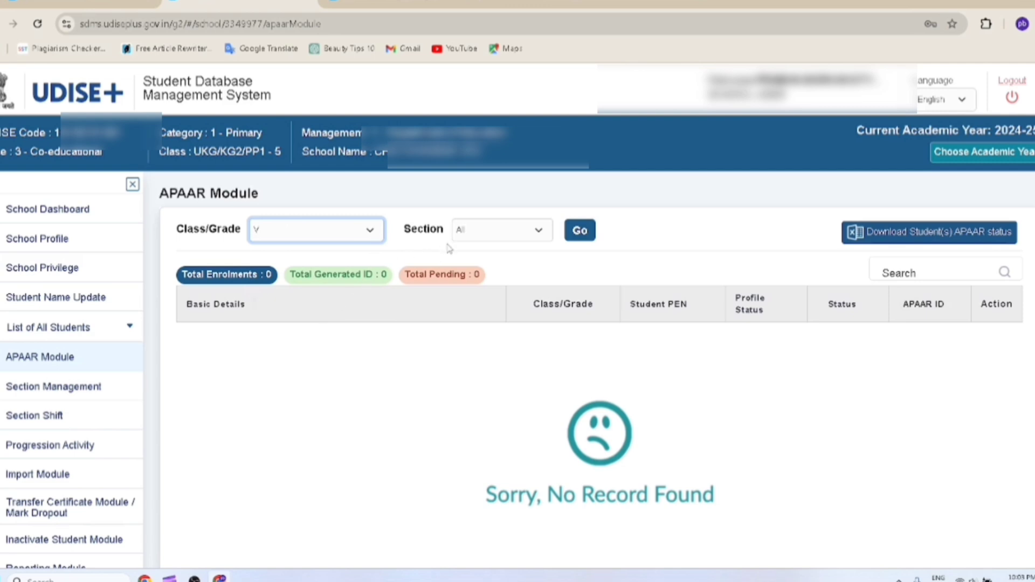
pyautogui.click(472, 239)
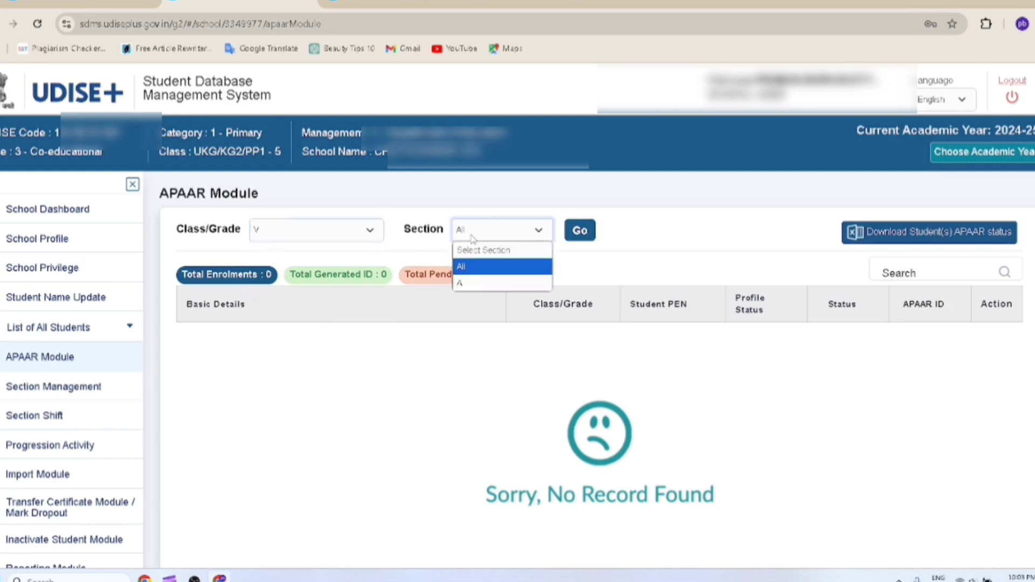
pyautogui.click(463, 272)
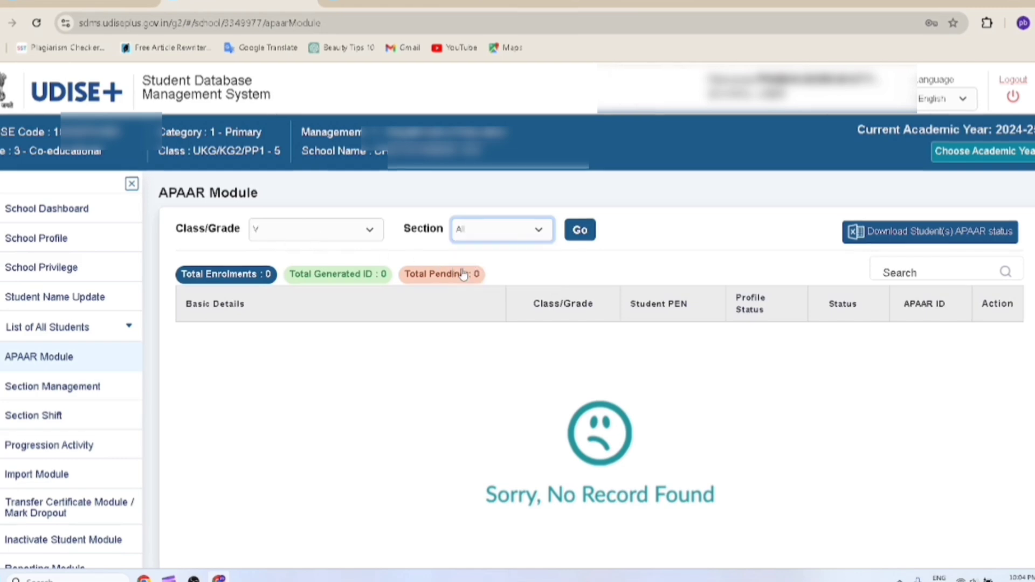
# Load the Class V list showing 37 students, all with APAAR ID pending
pyautogui.click(584, 236)
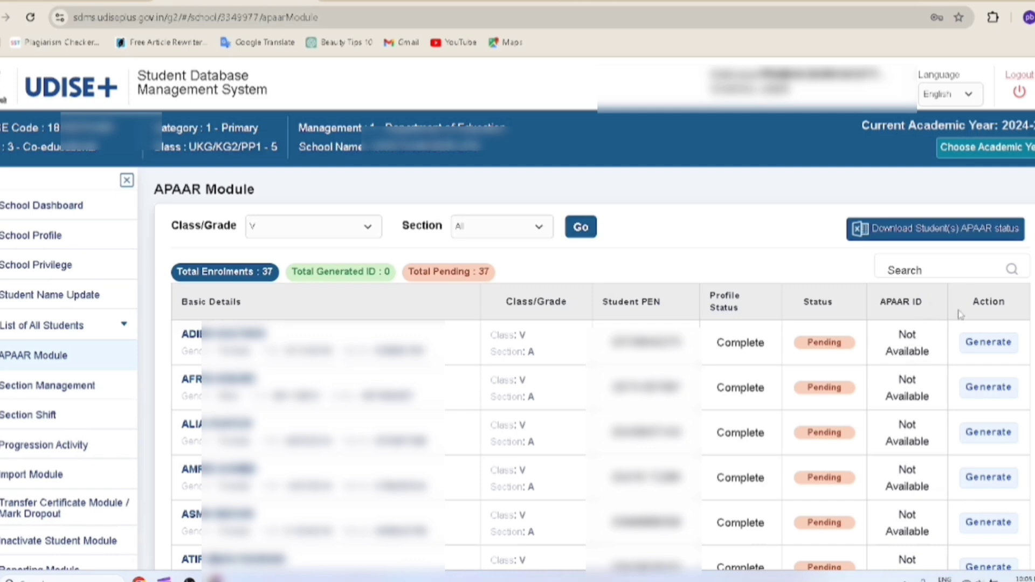
# Click Generate on the second Class V student's row to open the APAAR ID form
pyautogui.click(990, 387)
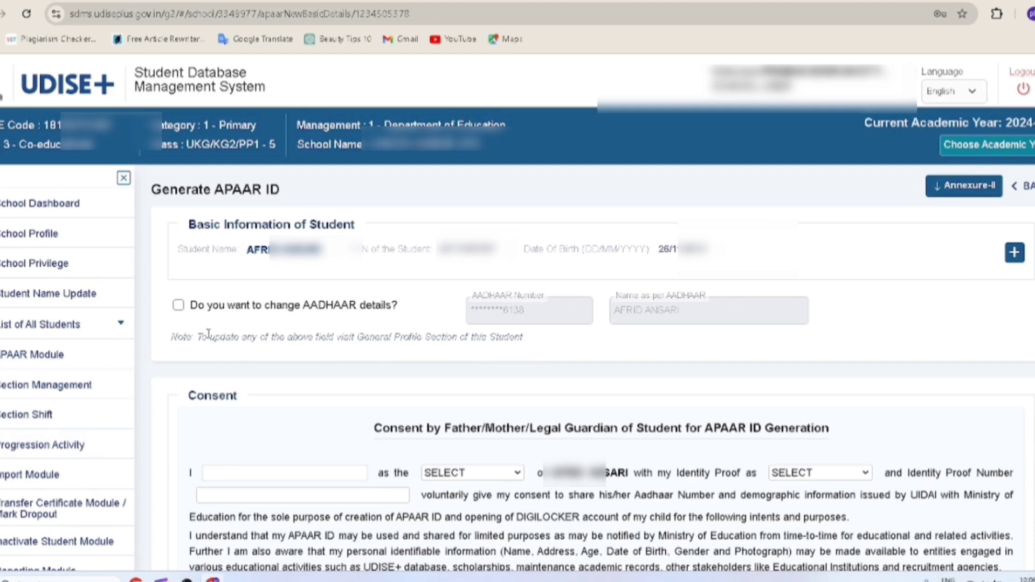
pyautogui.click(178, 306)
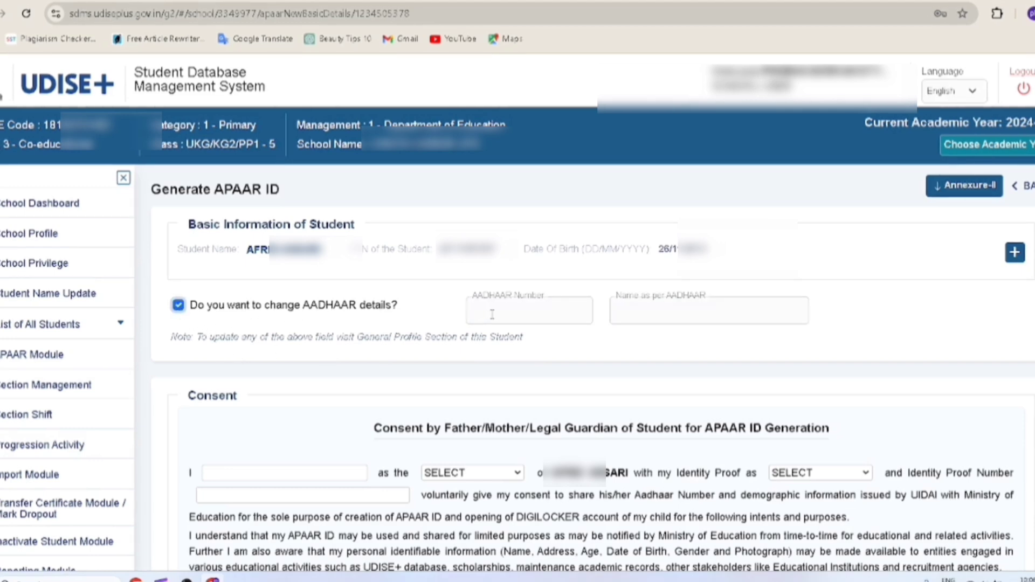
pyautogui.click(178, 305)
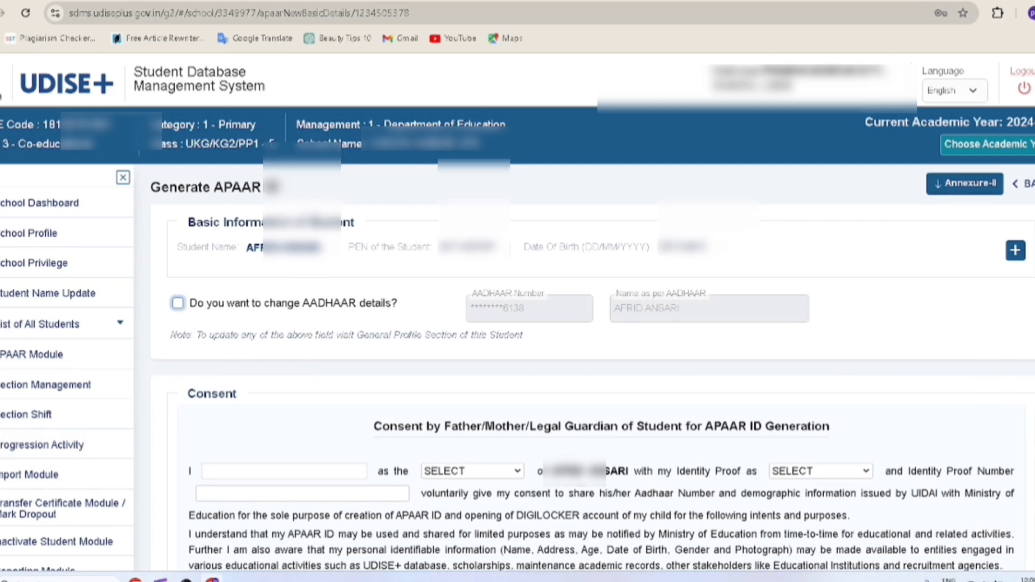
pyautogui.scroll(-4, 593, 367)
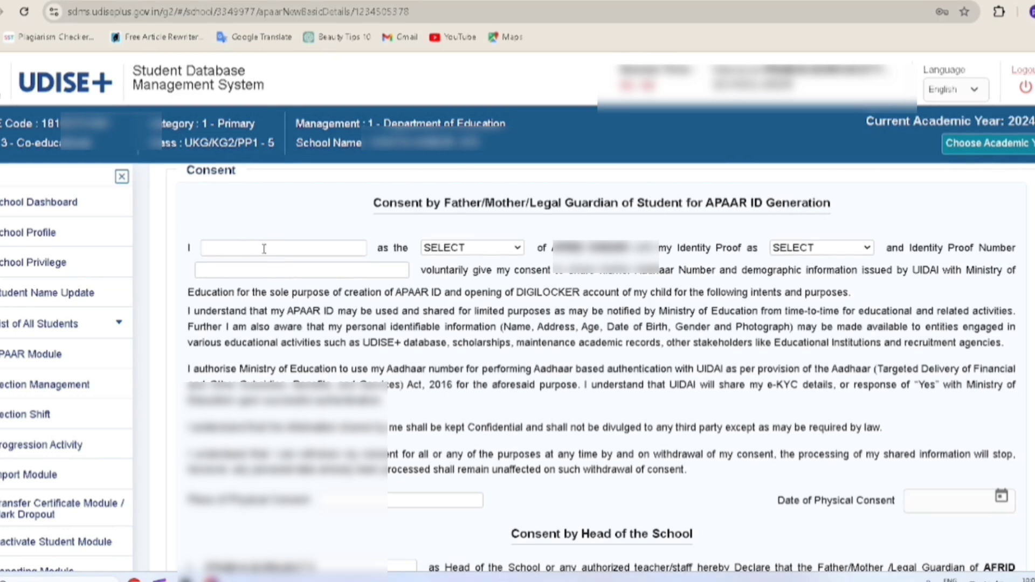
pyautogui.click(447, 253)
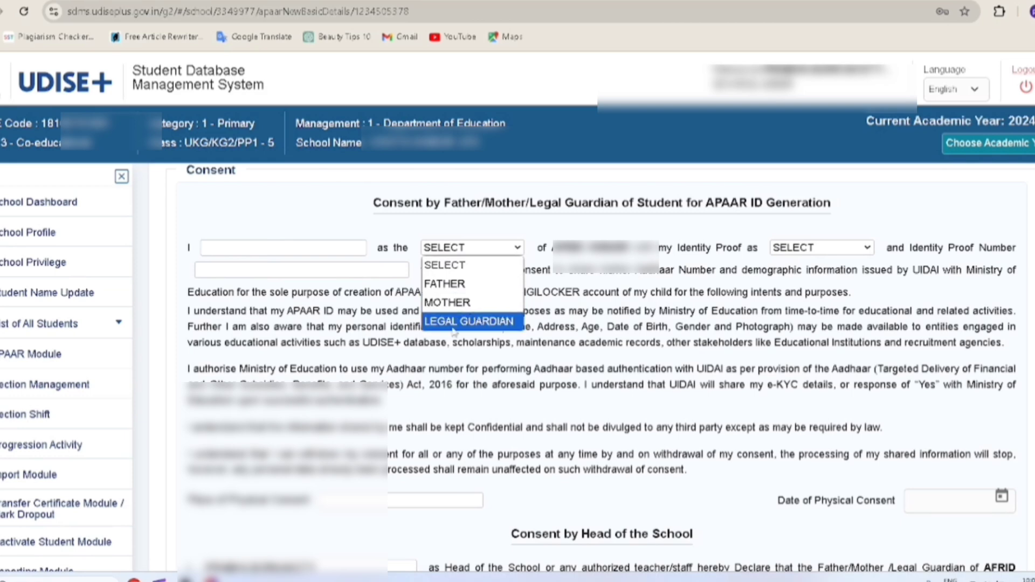
pyautogui.click(457, 261)
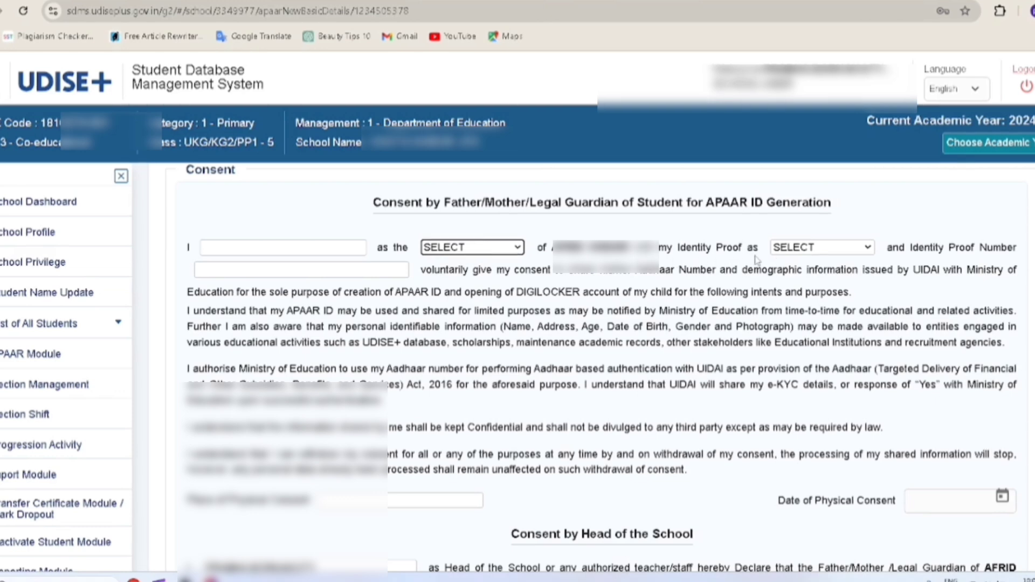
pyautogui.click(814, 249)
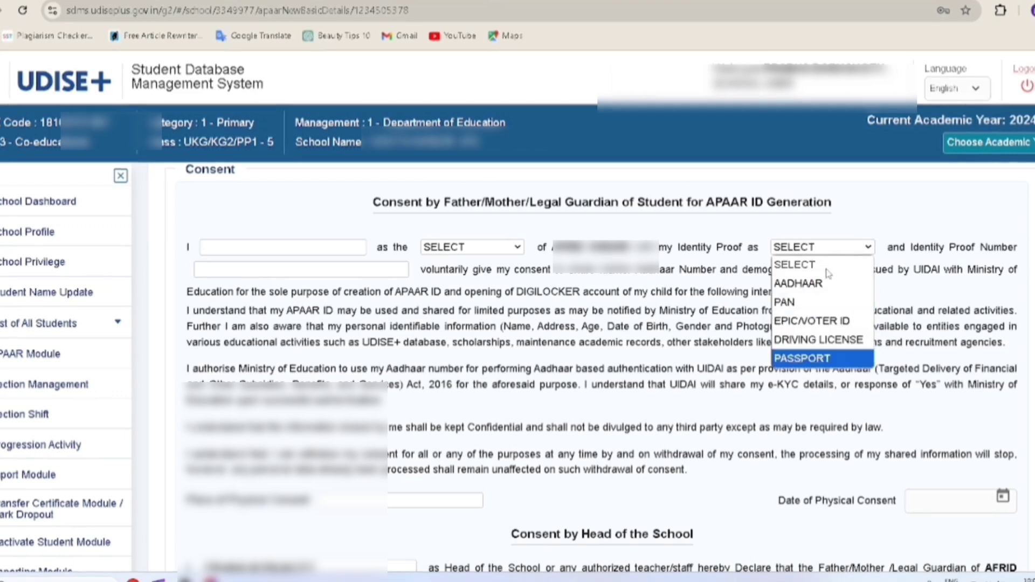
pyautogui.click(897, 263)
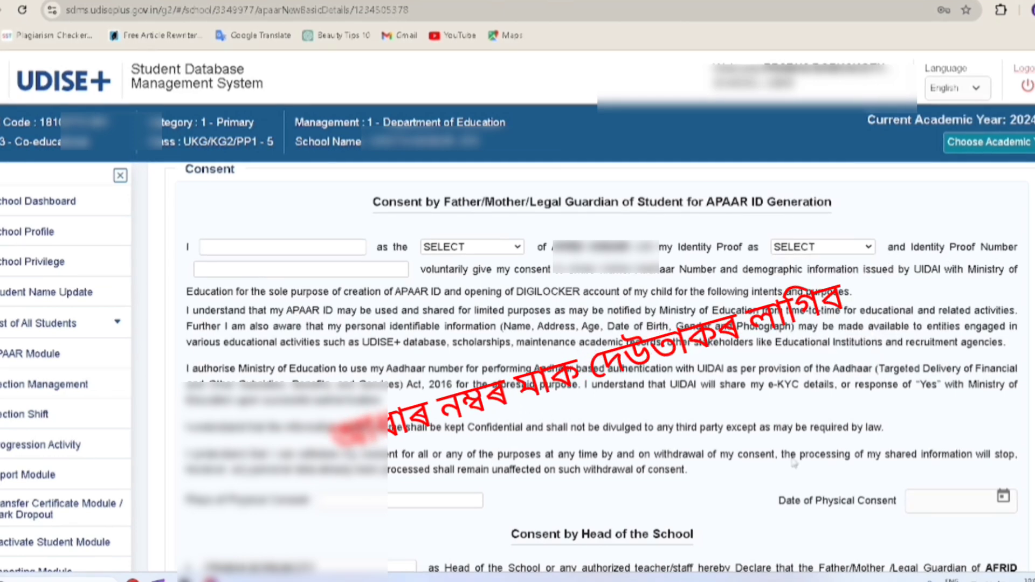
pyautogui.scroll(-1, 600, 370)
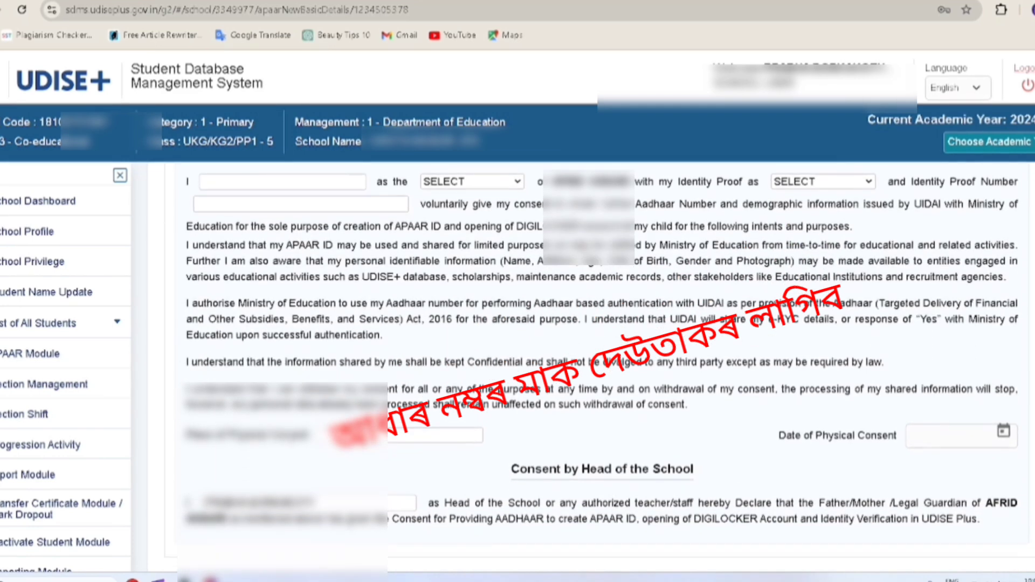
pyautogui.click(332, 436)
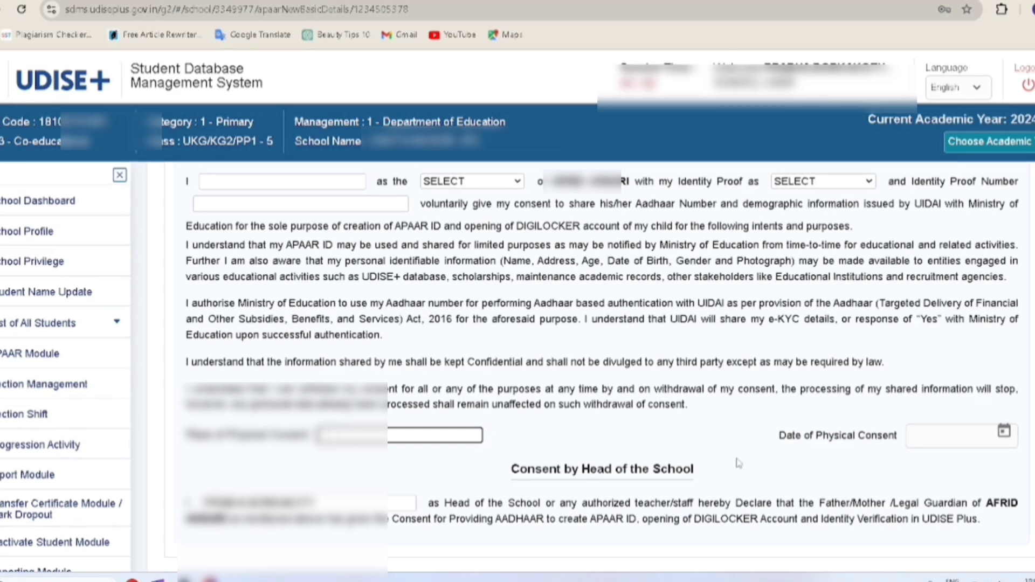
pyautogui.click(924, 440)
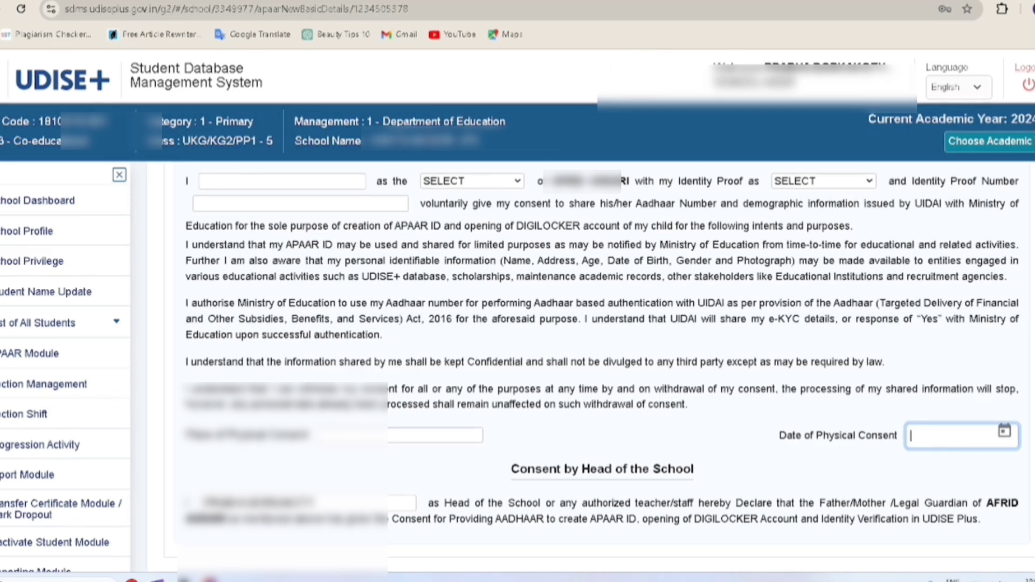
pyautogui.scroll(-3, 674, 501)
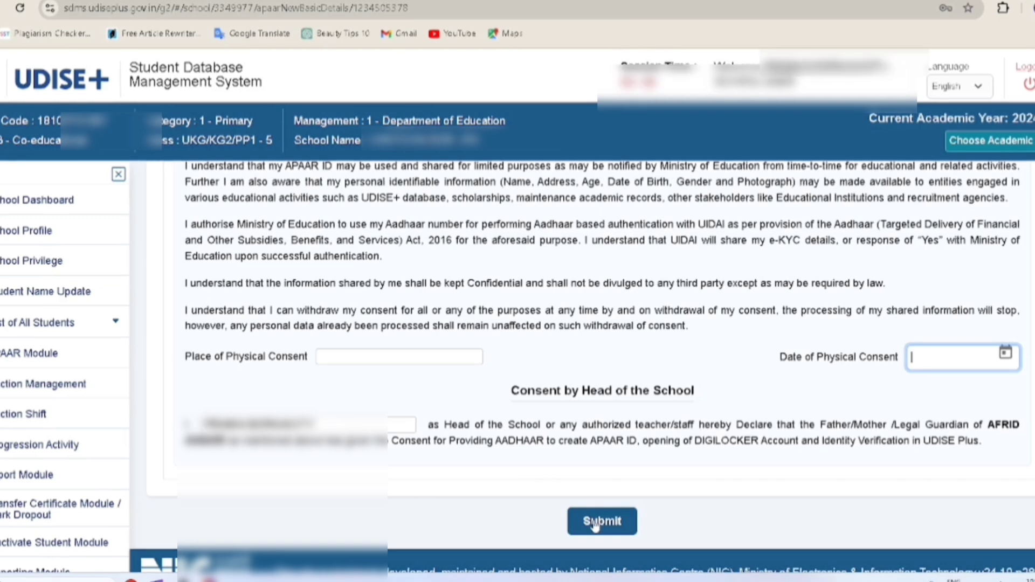
pyautogui.scroll(3, 275, 289)
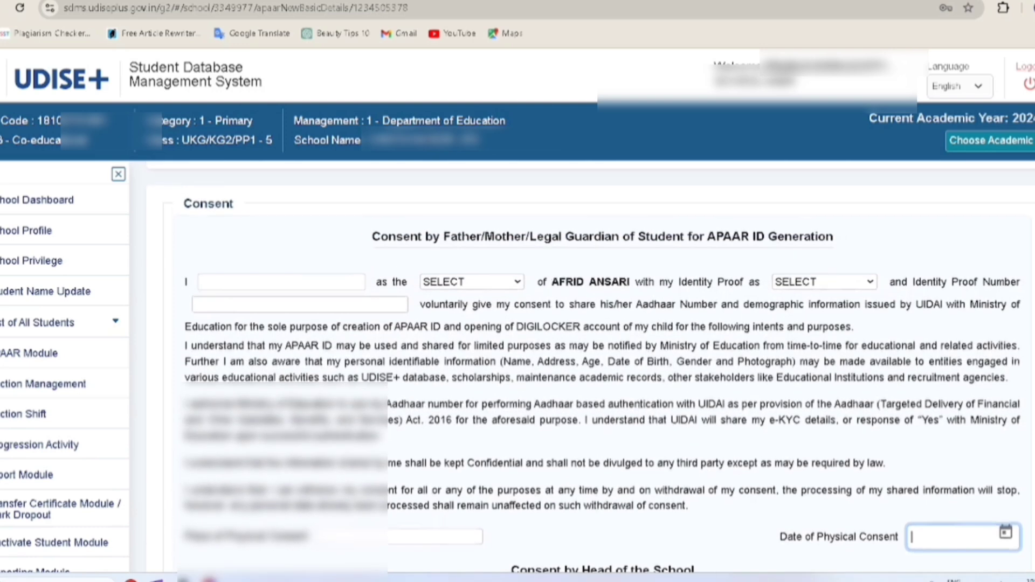
# Enter the parent's full name, set relationship to FATHER and identity proof to AADHAAR
pyautogui.click(262, 282)
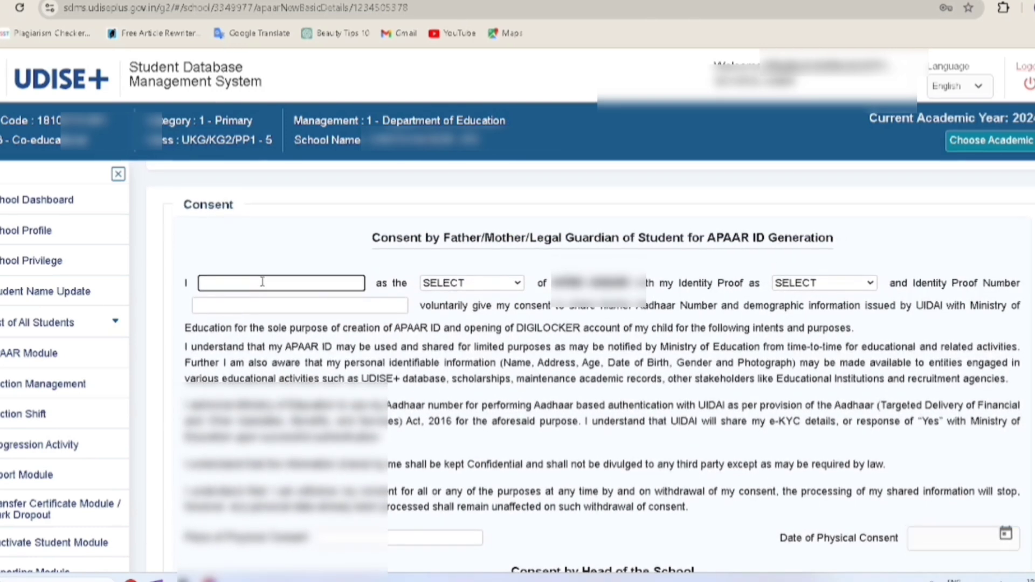
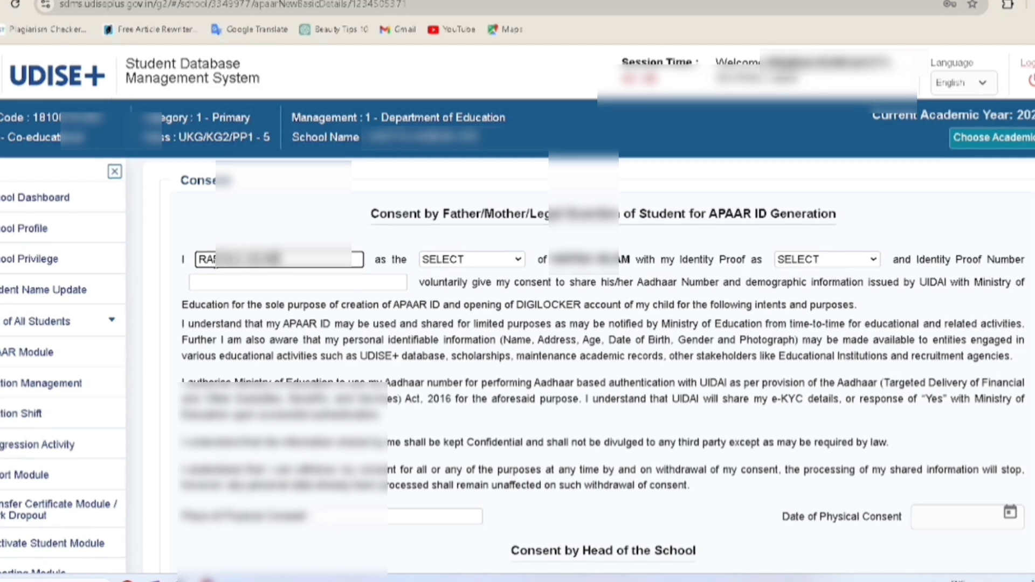
pyautogui.click(451, 268)
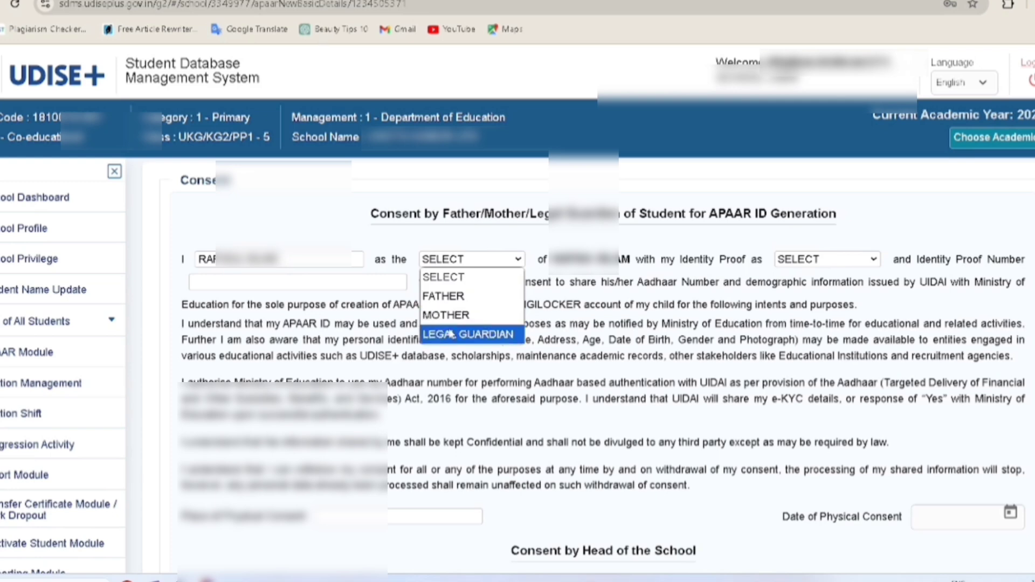
pyautogui.click(450, 297)
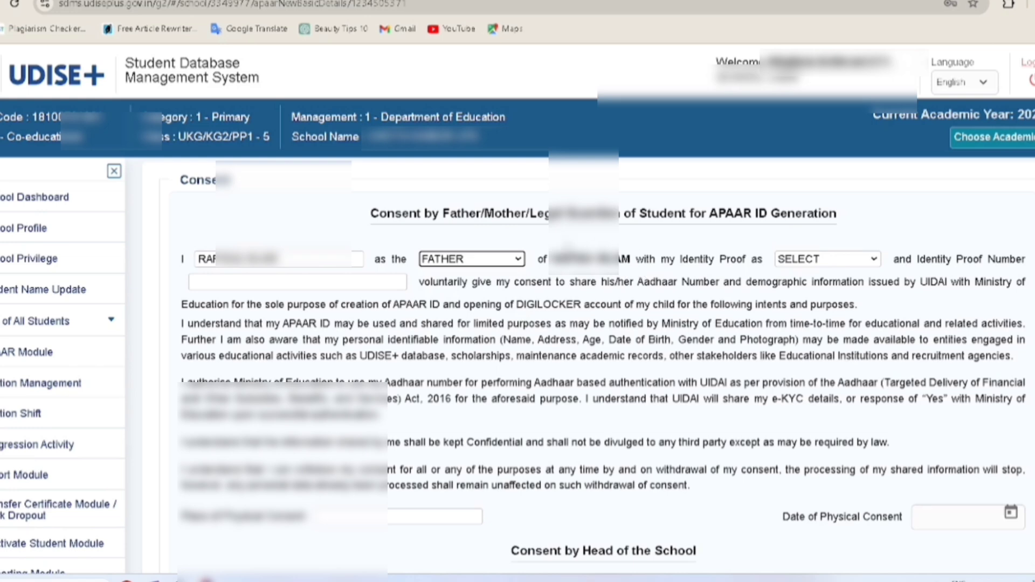
pyautogui.click(803, 261)
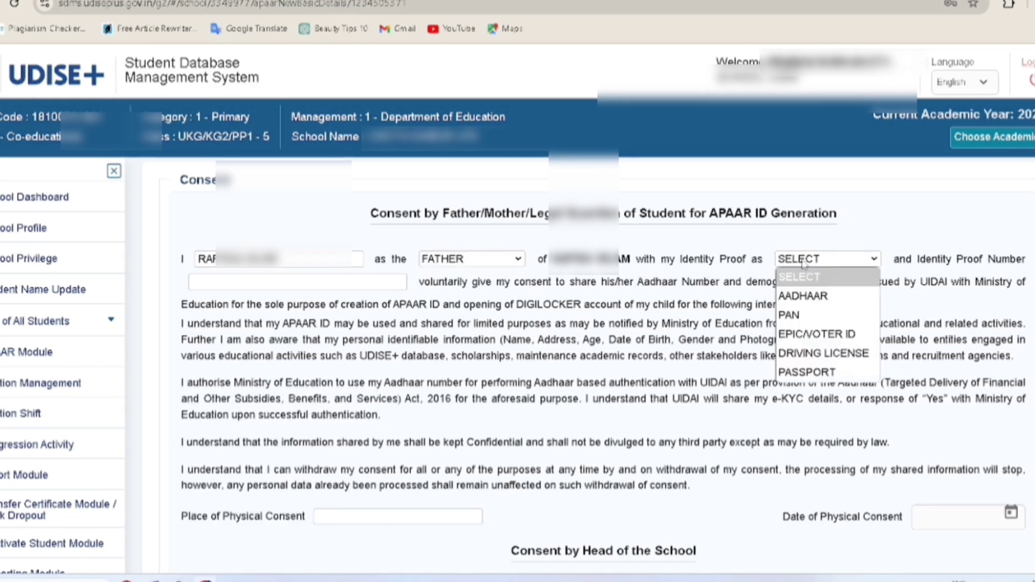
pyautogui.click(809, 298)
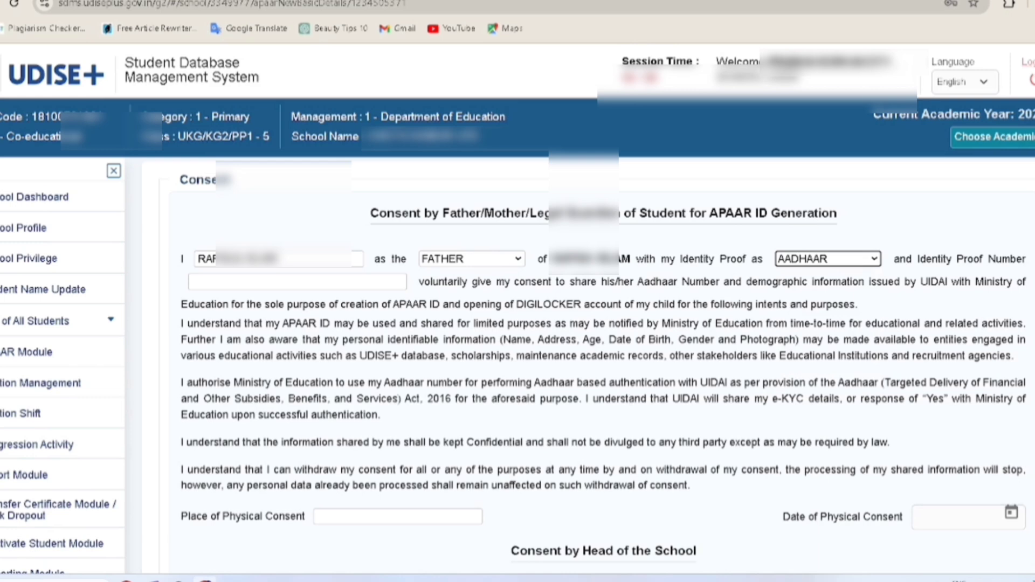
pyautogui.scroll(-1, 374, 425)
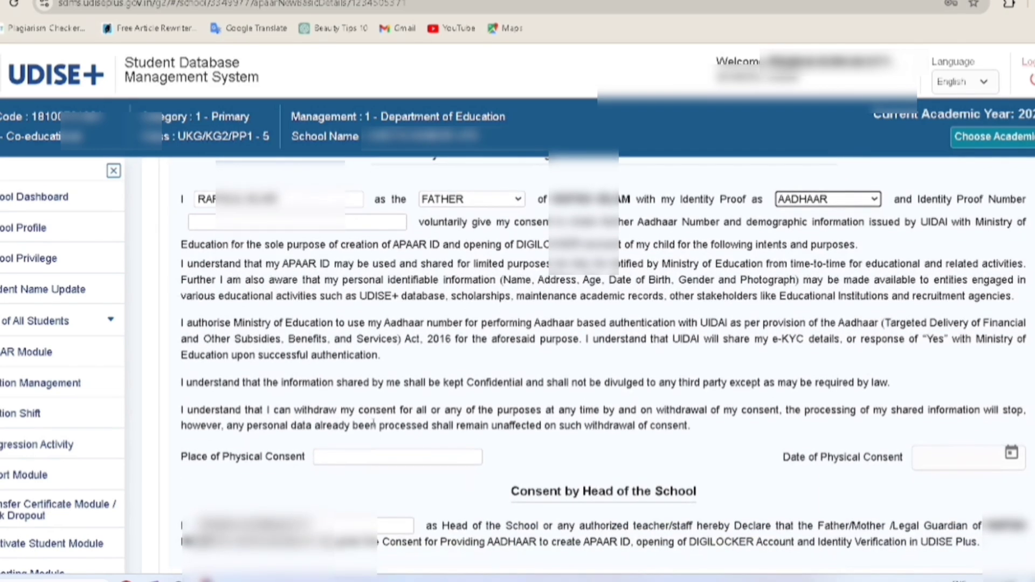
# Fill in the place of physical consent and the consent date 28/10/2024
pyautogui.click(345, 458)
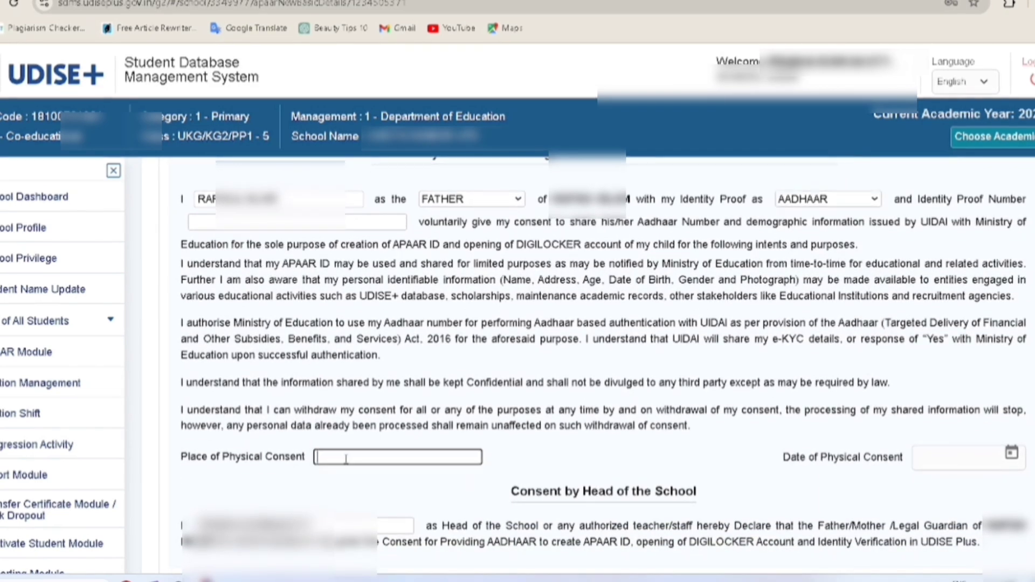
pyautogui.write('CHOT')
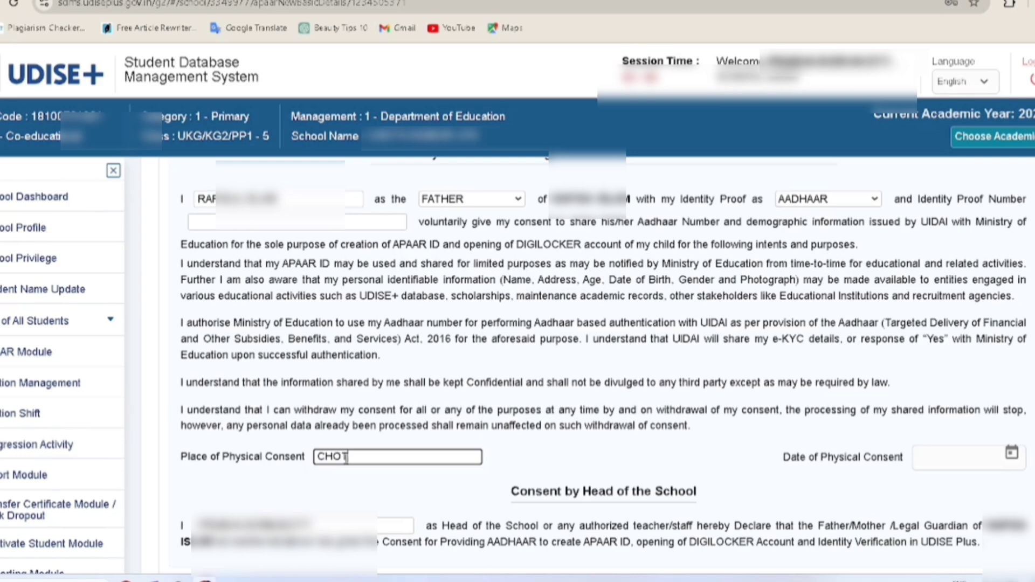
pyautogui.write('AHAIBOR')
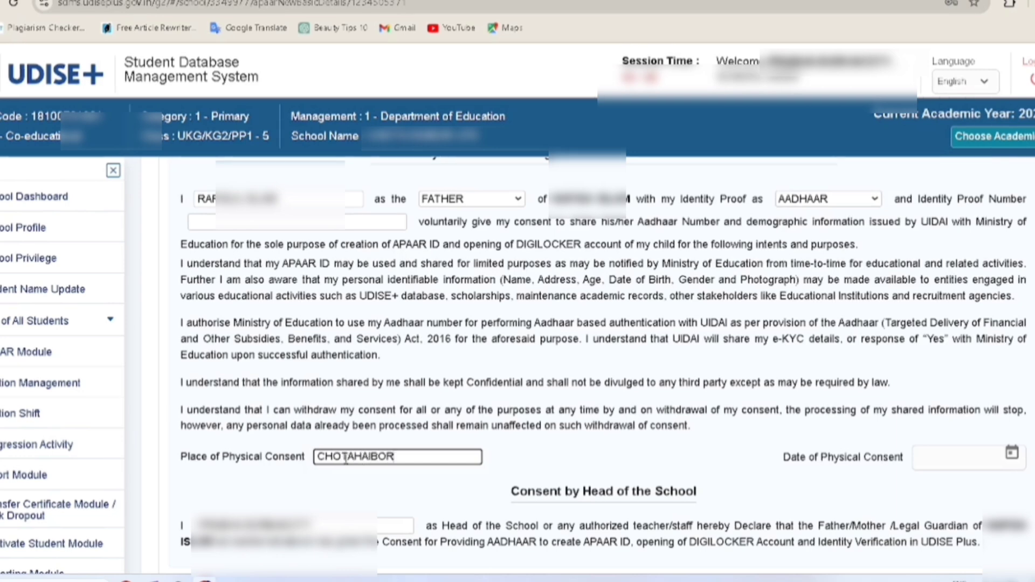
pyautogui.click(928, 459)
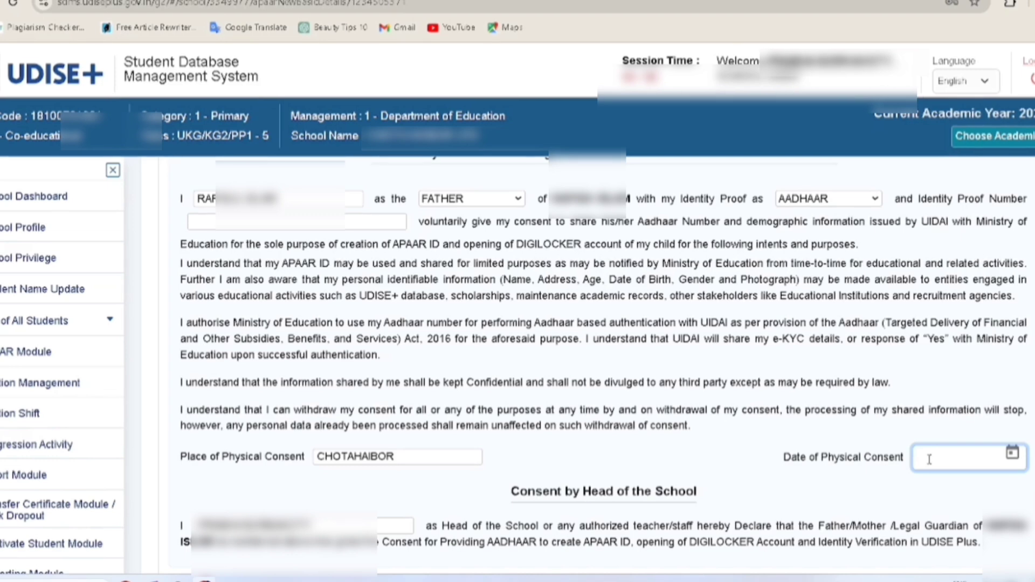
pyautogui.write('28')
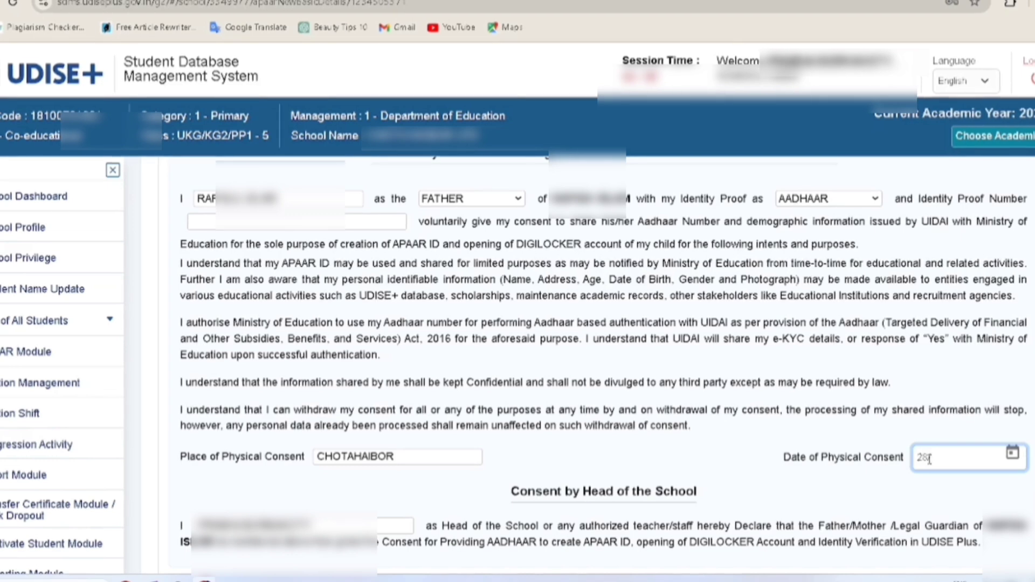
pyautogui.write('/10/')
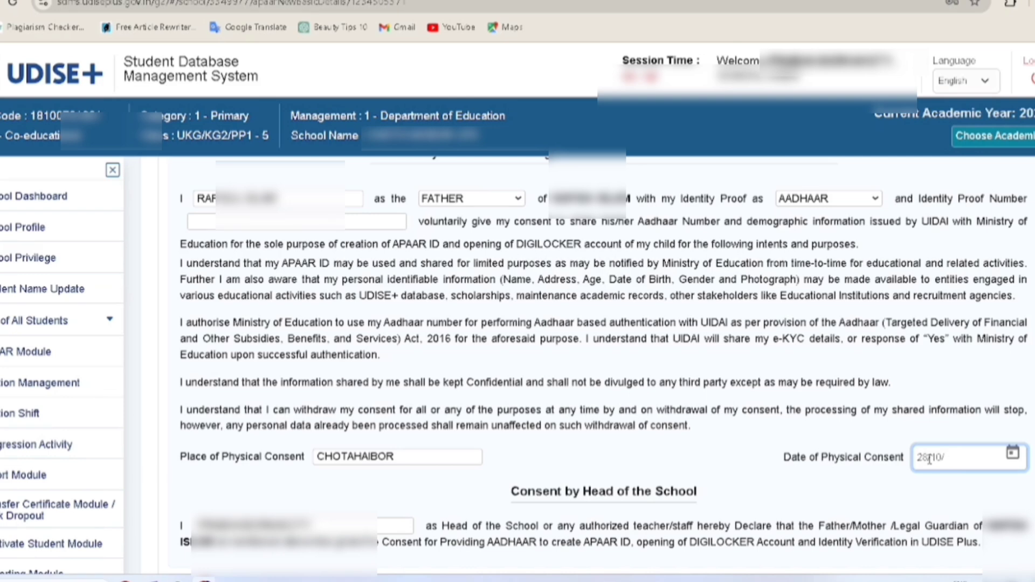
pyautogui.write('20')
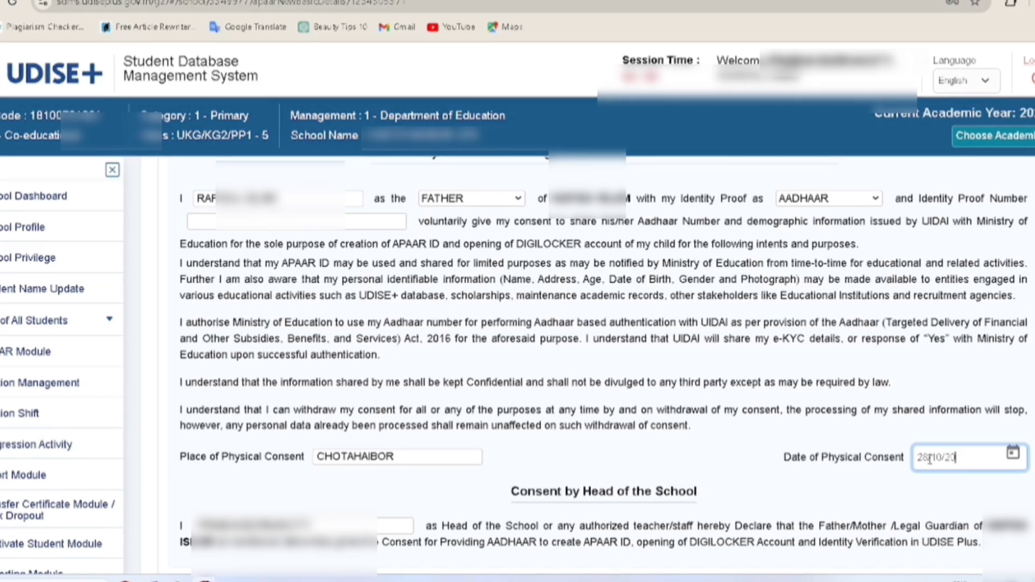
pyautogui.write('14')
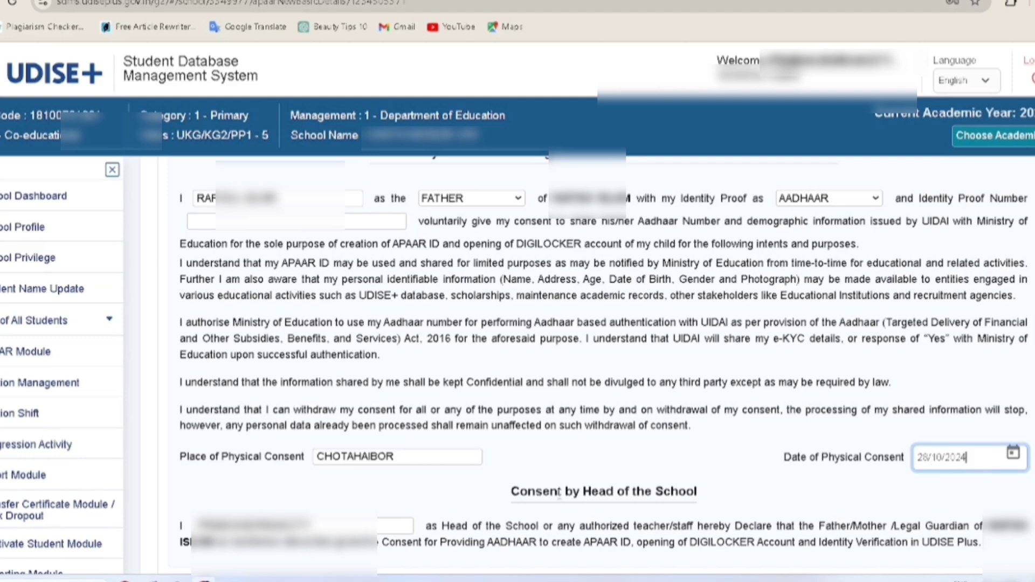
pyautogui.scroll(-2, 513, 479)
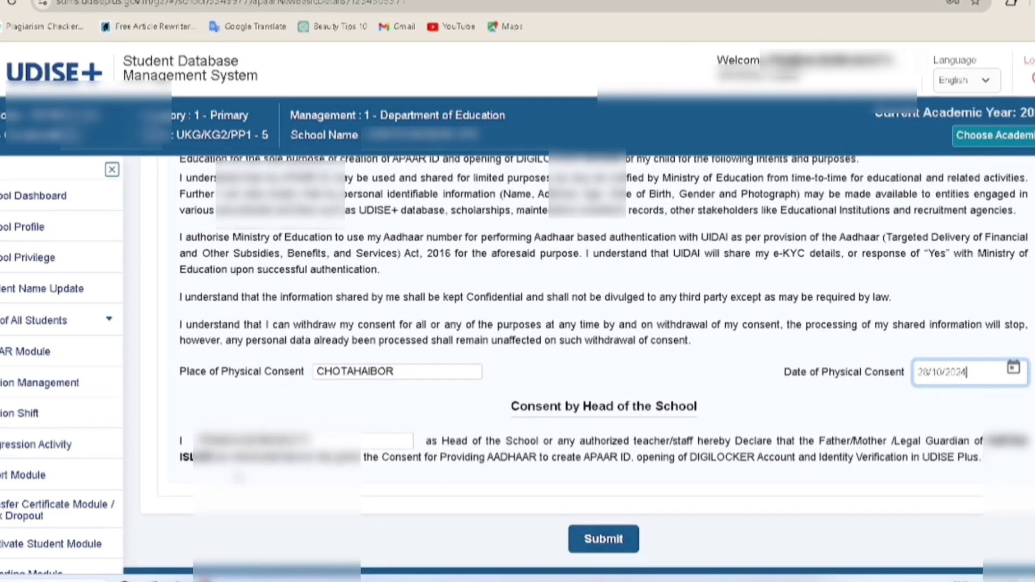
# Submit and confirm the consent form, then dismiss the 'mandatory fields missing' error
pyautogui.click(616, 545)
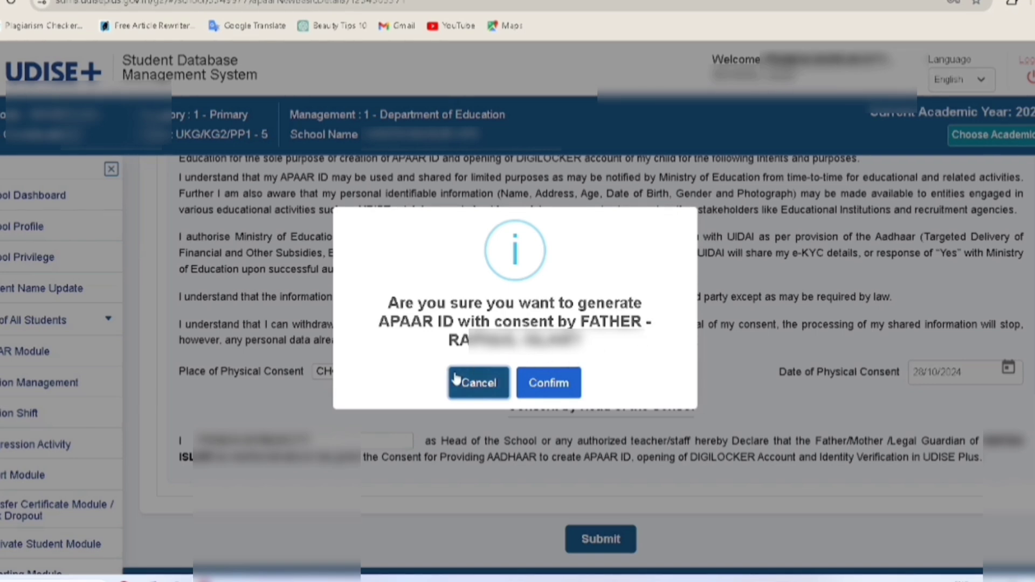
pyautogui.click(562, 385)
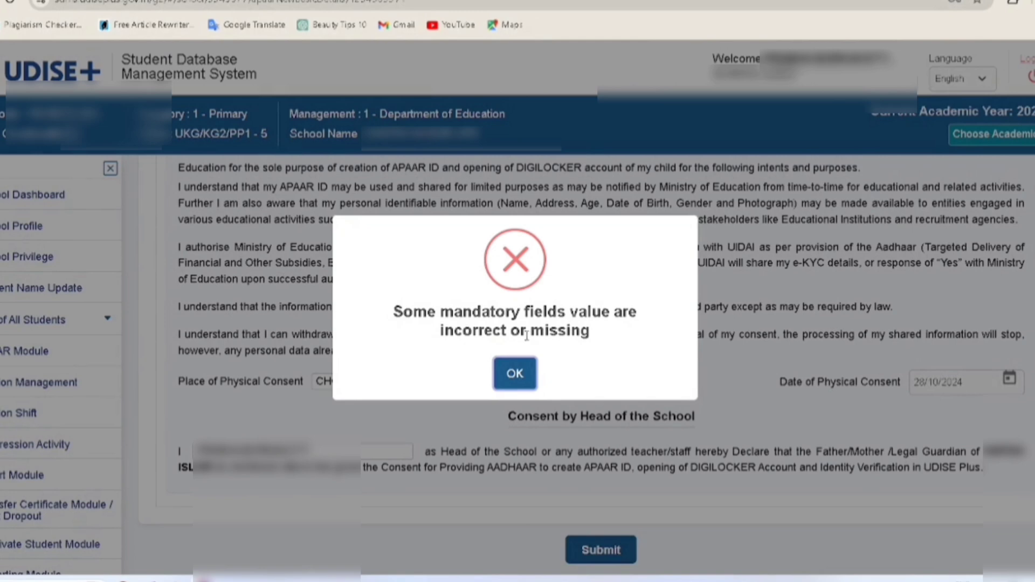
pyautogui.click(516, 374)
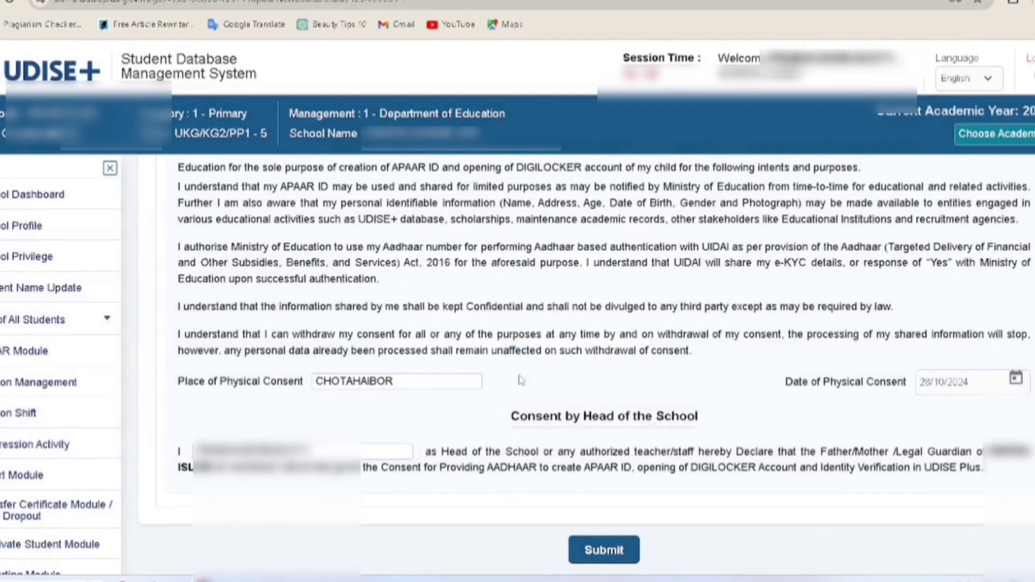
# Enter the father's Aadhaar number in the empty Identity Proof Number field
pyautogui.scroll(3, 890, 411)
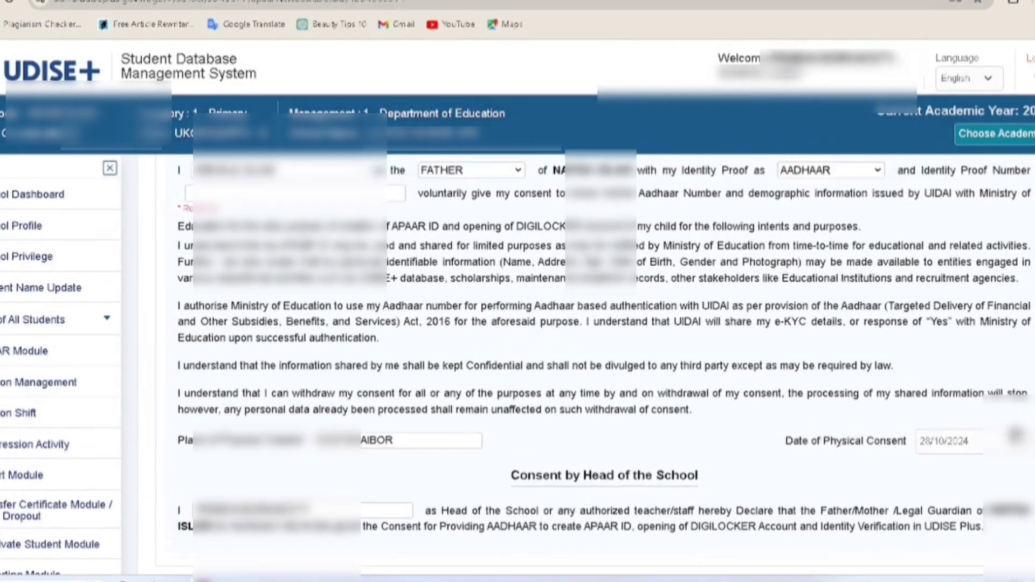
pyautogui.scroll(1, 905, 367)
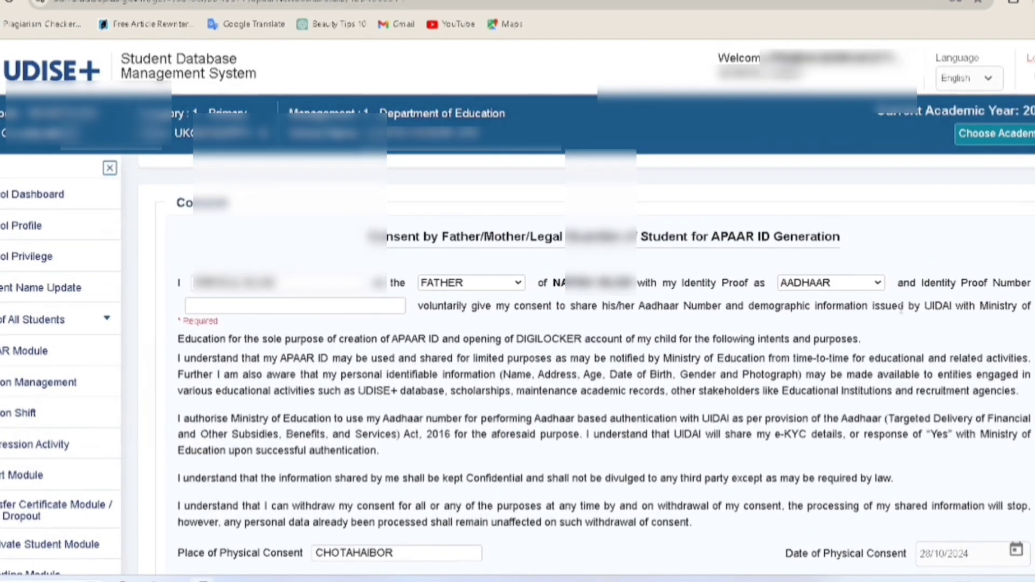
pyautogui.click(227, 304)
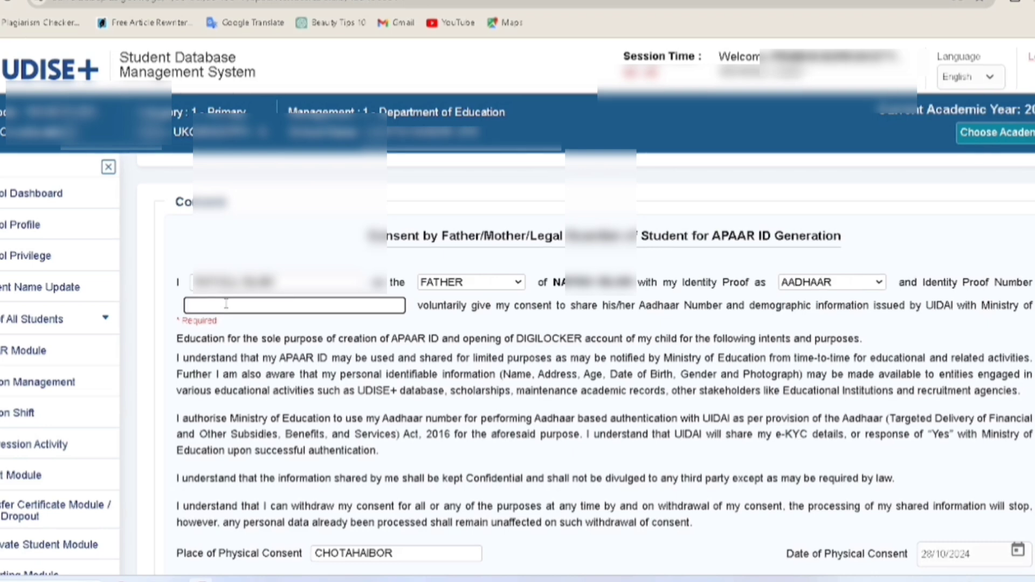
pyautogui.write('8168')
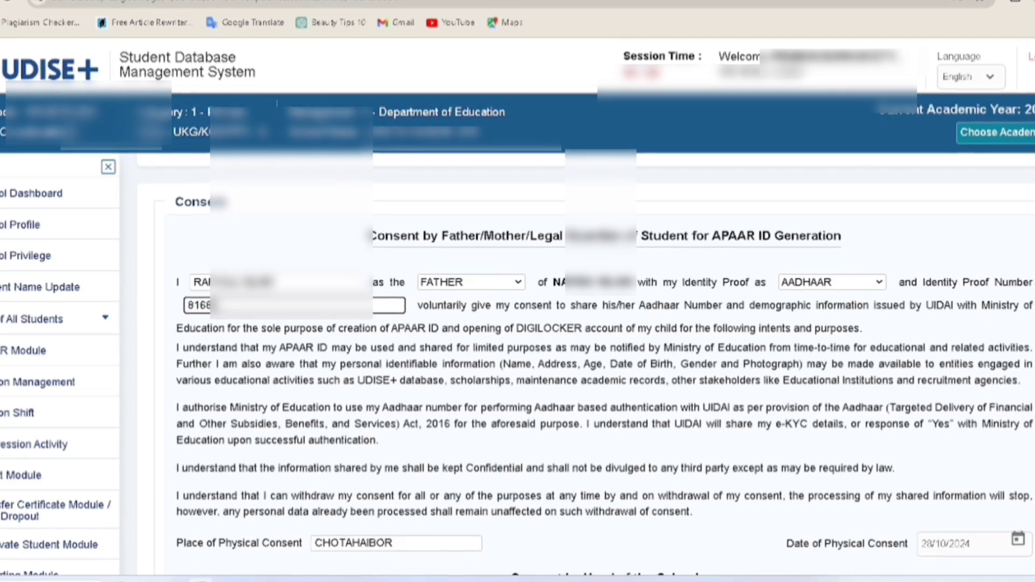
pyautogui.write('**')
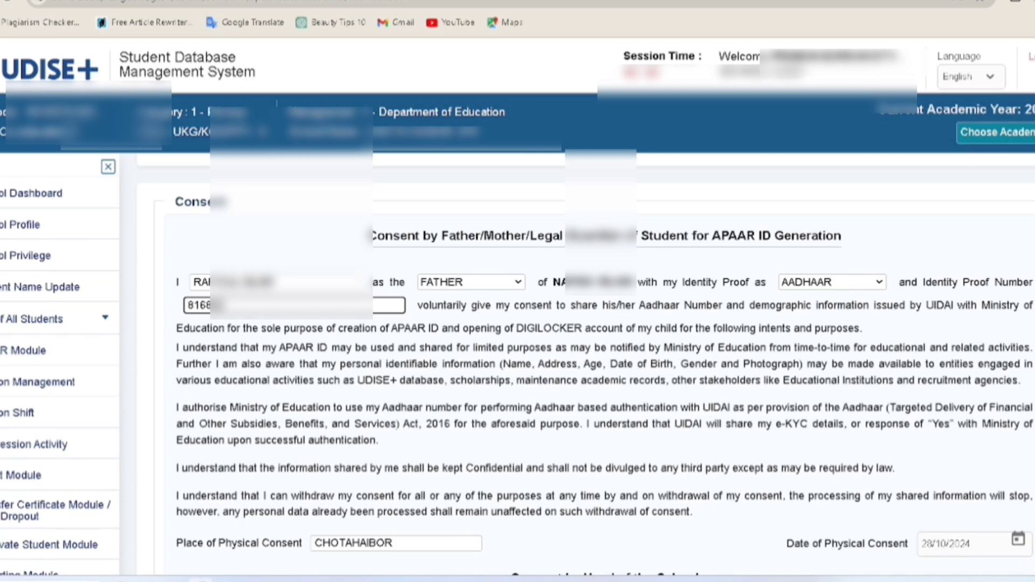
pyautogui.write('**')
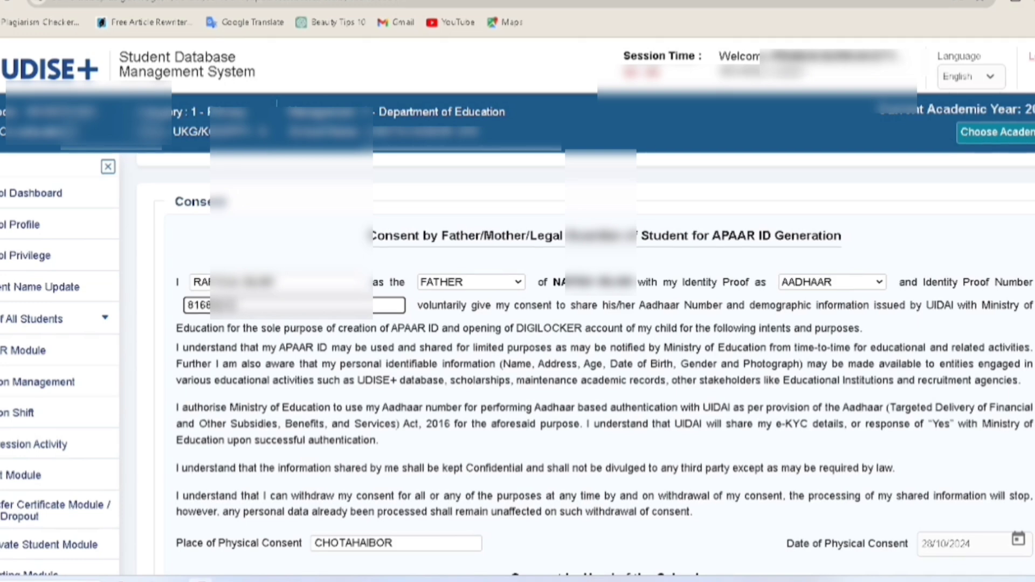
pyautogui.write('**')
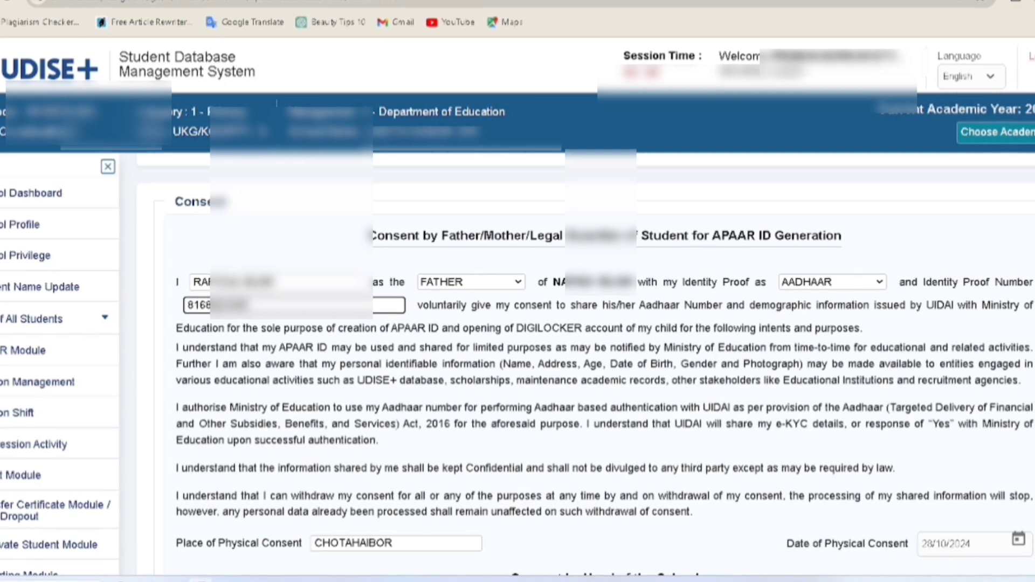
pyautogui.write('***')
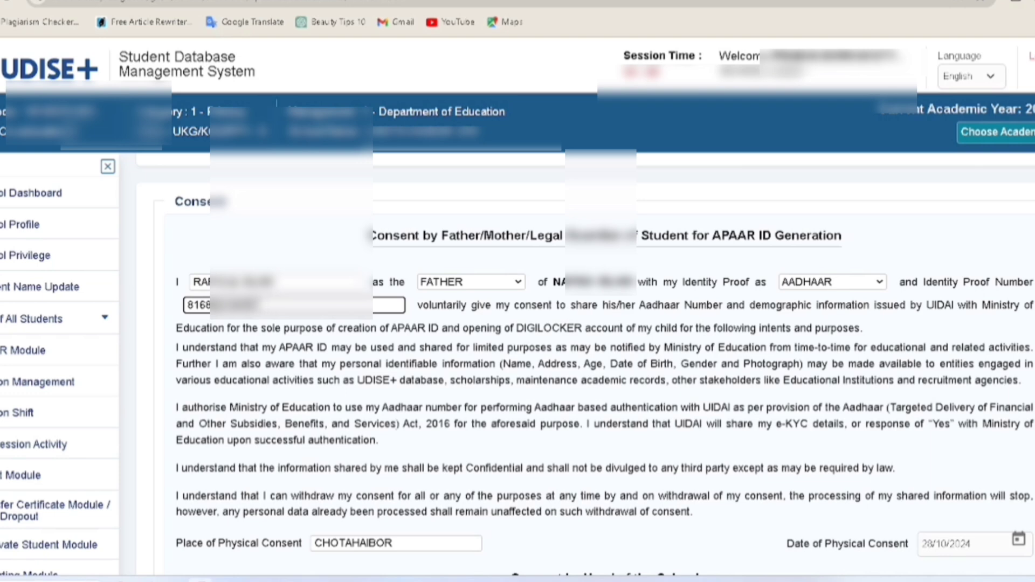
# Submit the consent form and confirm APAAR ID generation with the father's consent
pyautogui.scroll(-3, 604, 367)
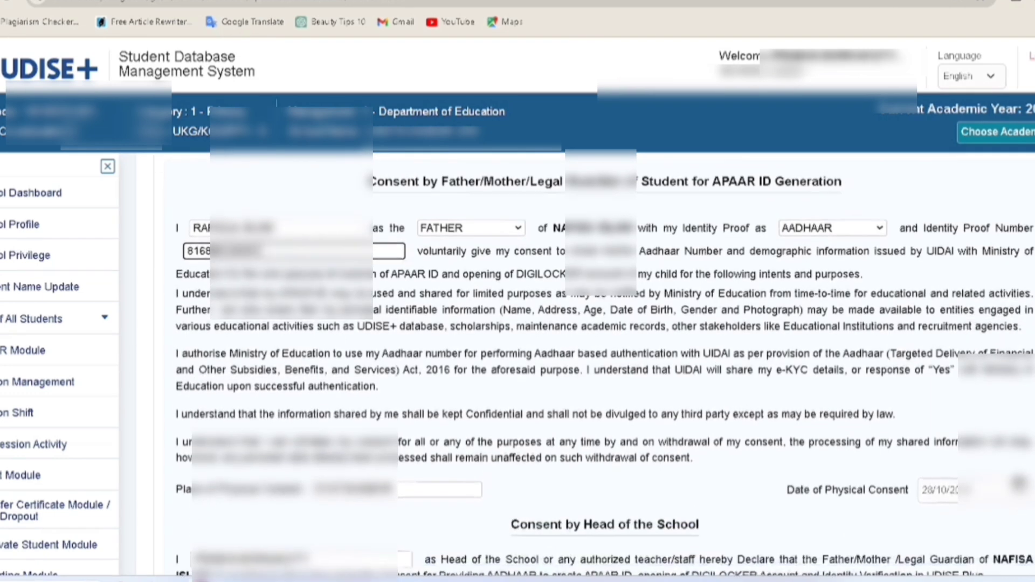
pyautogui.scroll(-2, 603, 366)
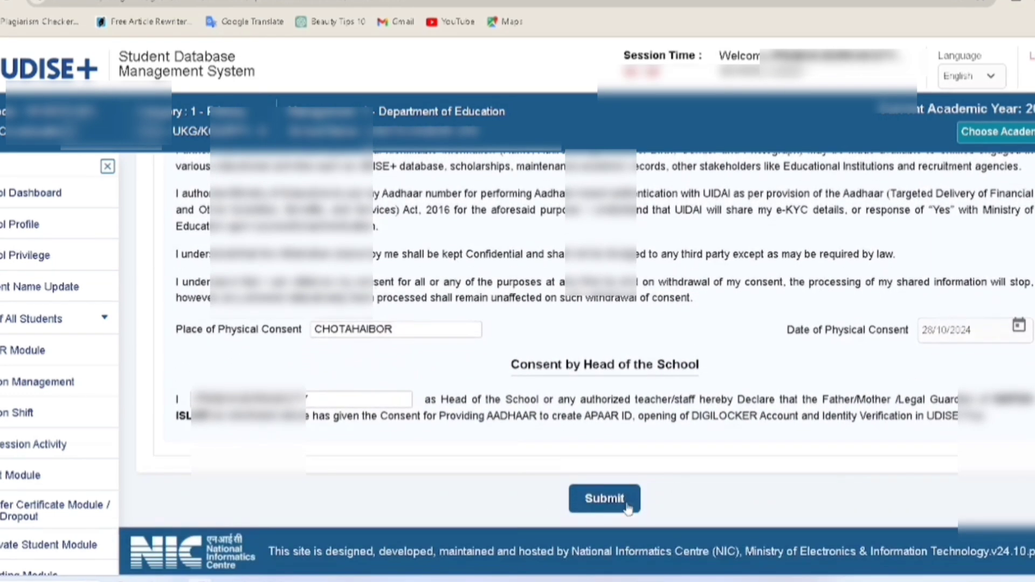
pyautogui.click(605, 500)
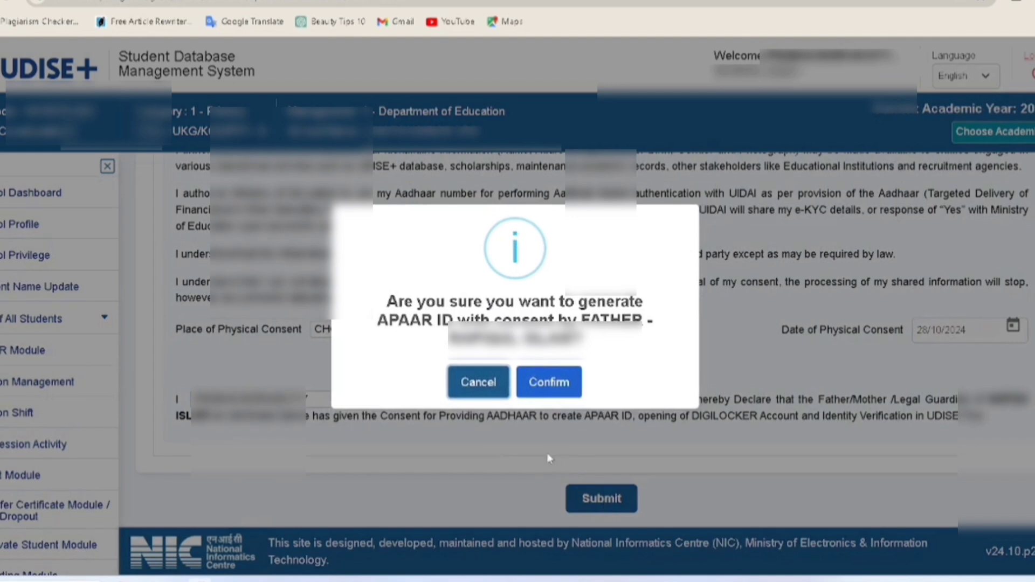
pyautogui.click(555, 388)
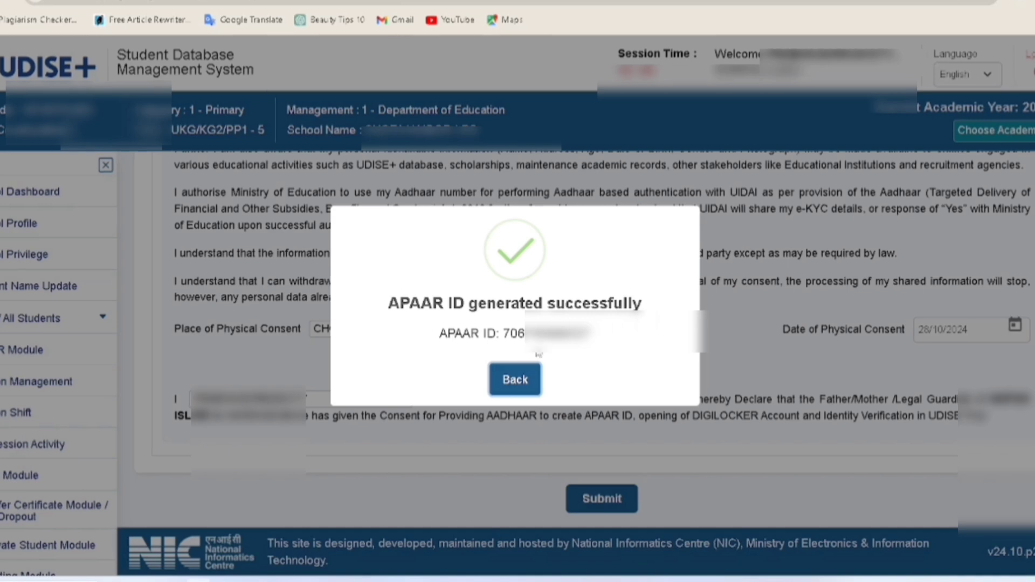
# Return to the APAAR Class V list and find the student's row now marked Generated
pyautogui.click(515, 379)
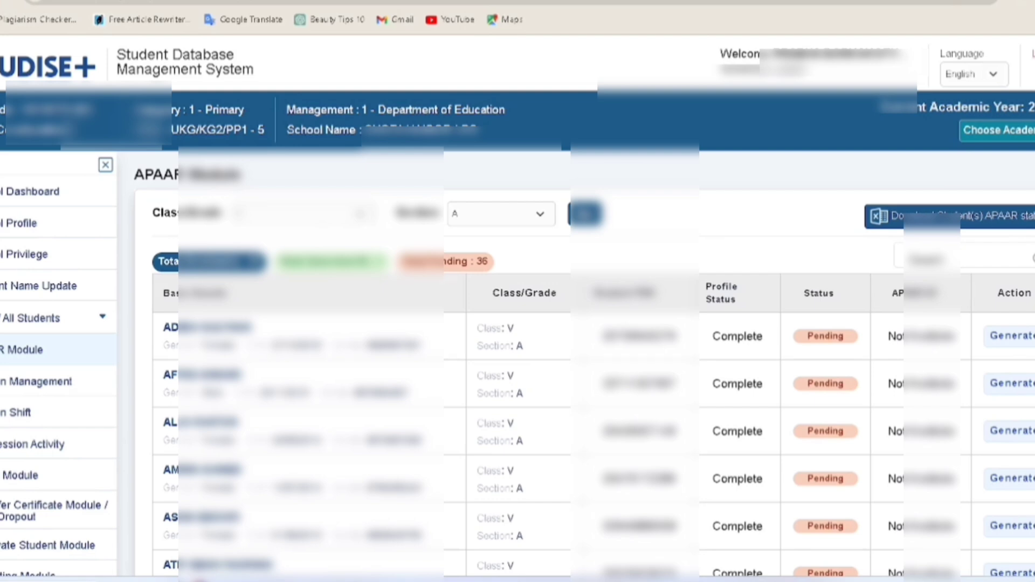
pyautogui.scroll(-8, 582, 371)
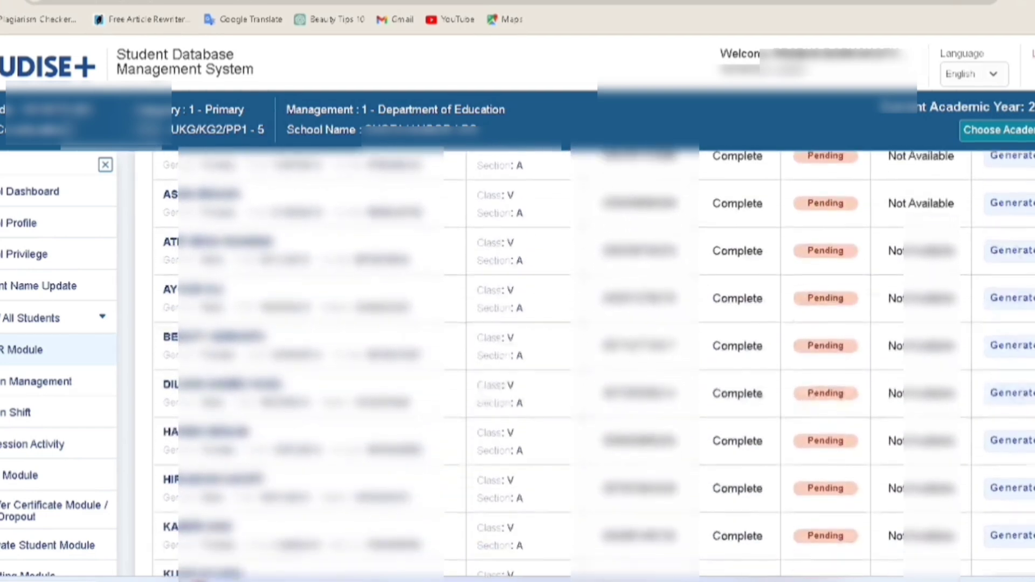
pyautogui.scroll(-6, 593, 366)
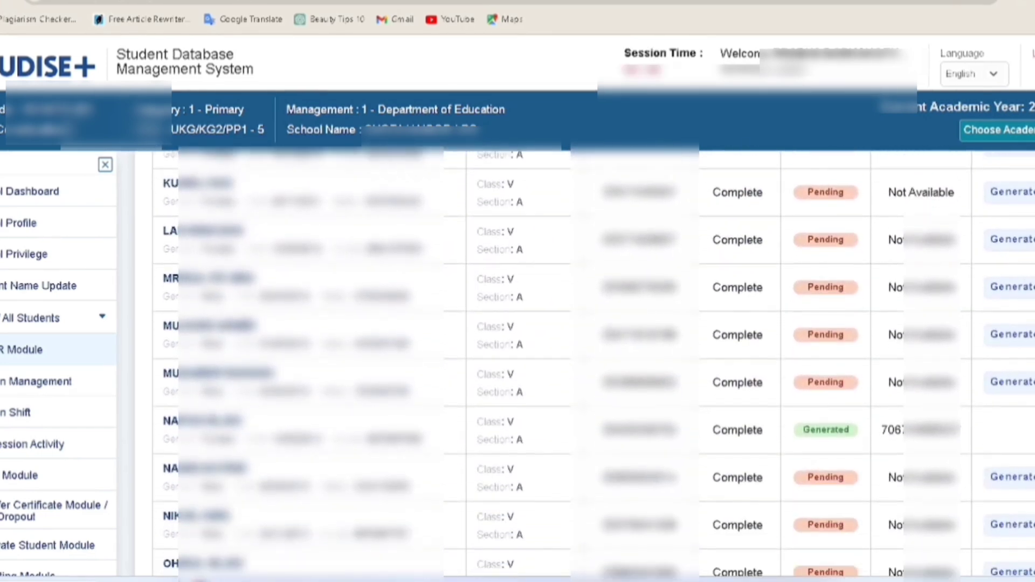
pyautogui.scroll(-3, 593, 366)
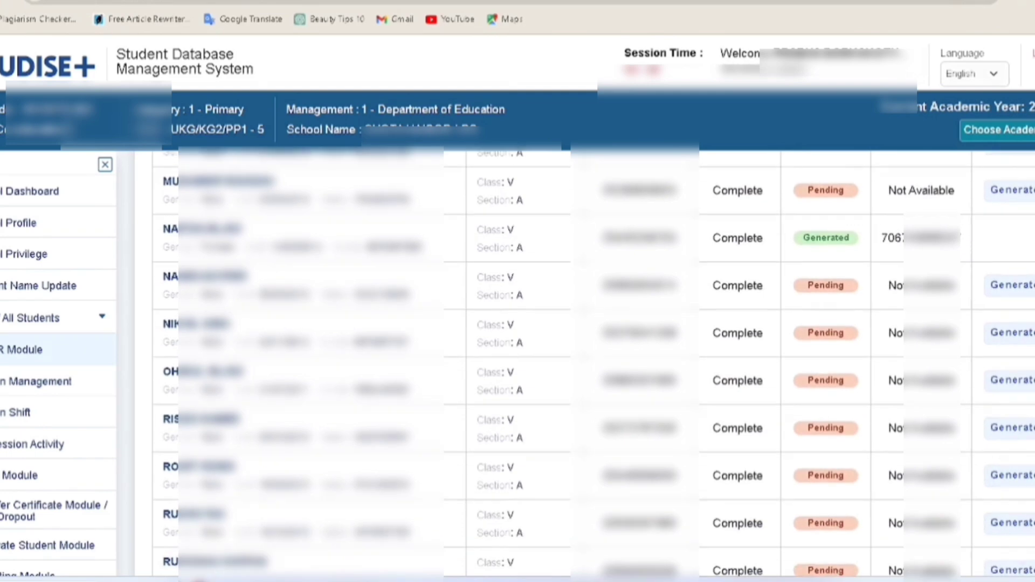
pyautogui.scroll(2, 592, 366)
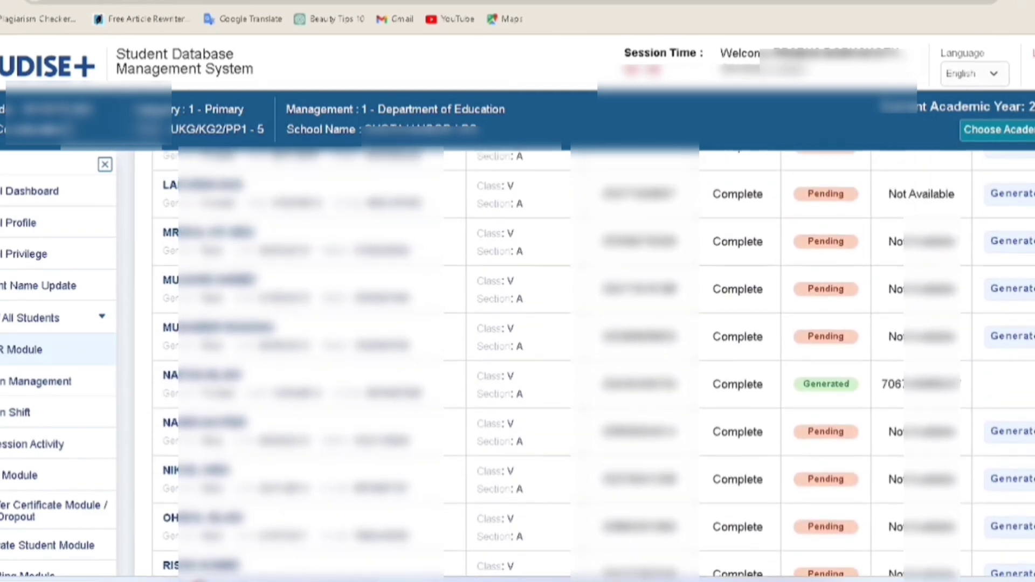